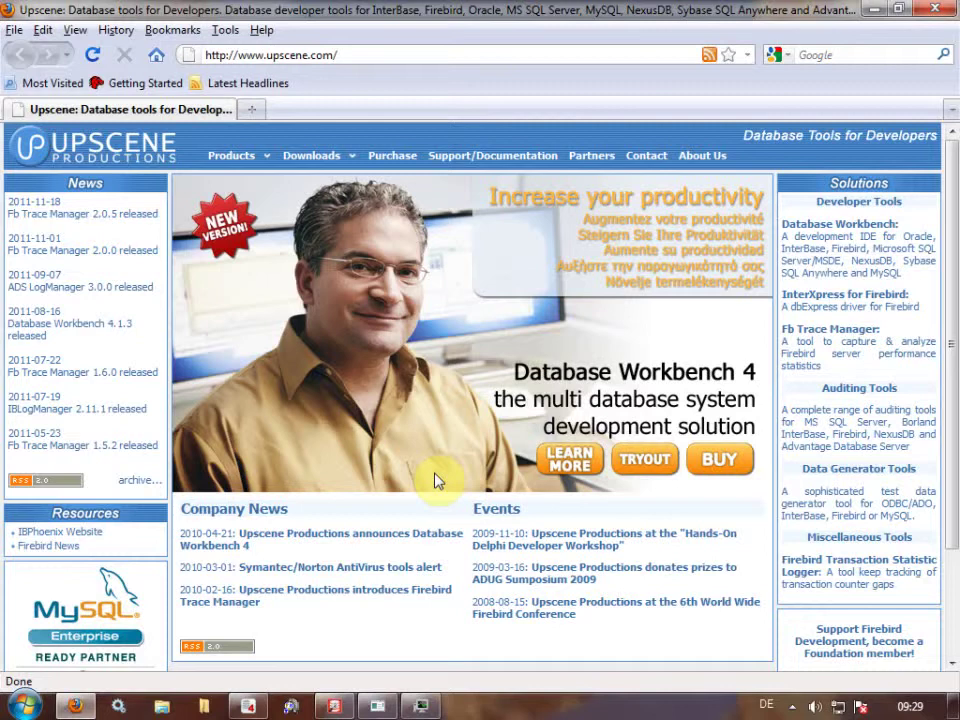
Step: Switch to FB TraceManager, connect to the localhost_3050 server and open the registered project isdap_olap for editing
click(335, 705)
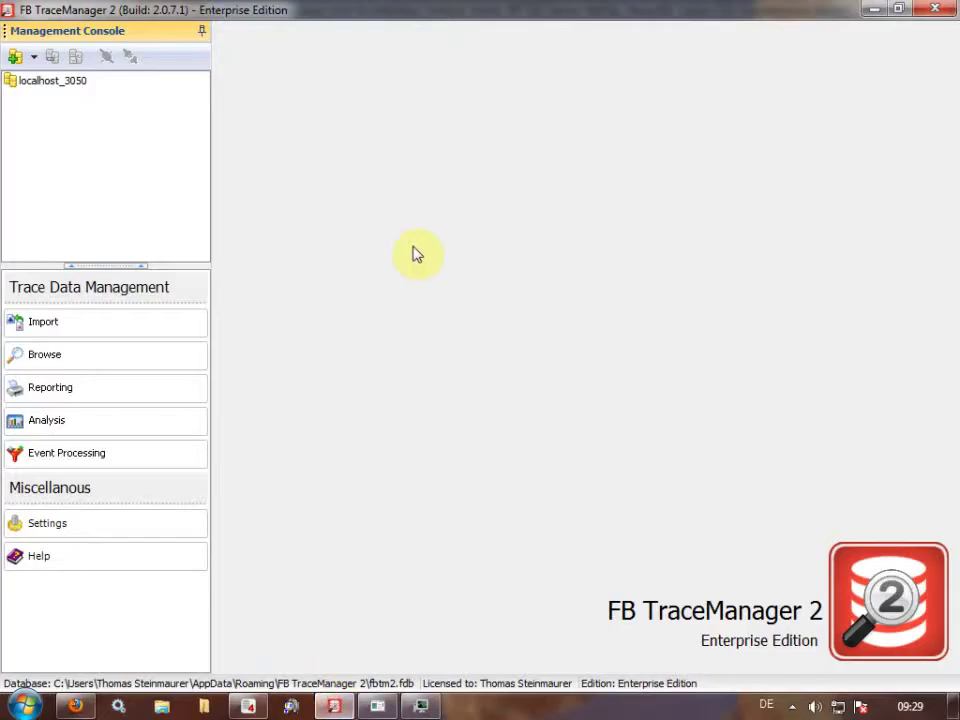
click(45, 80)
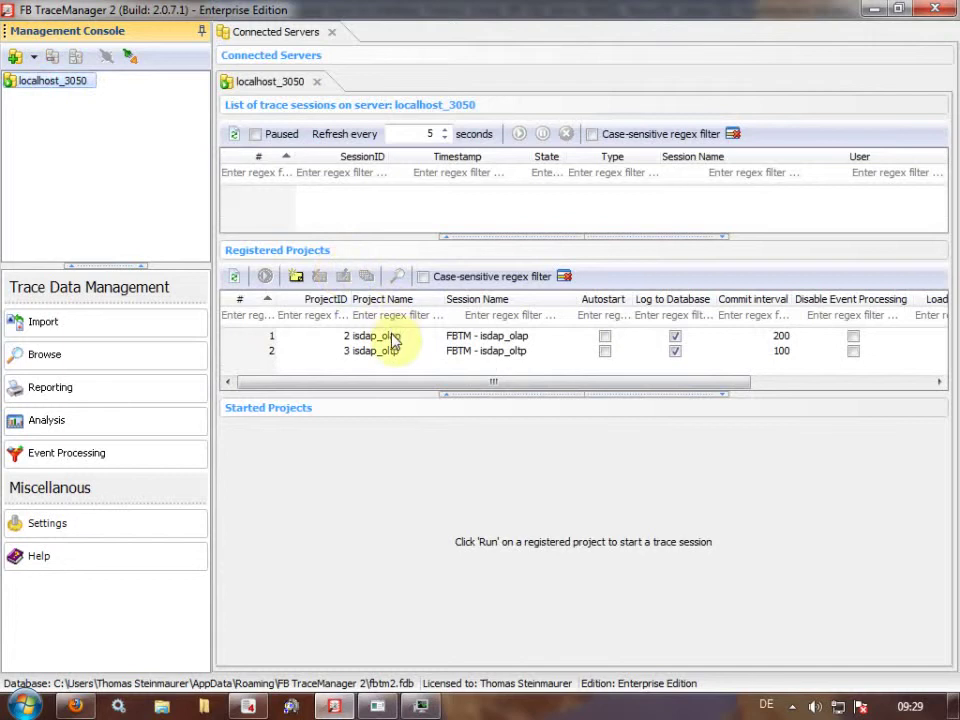
click(390, 336)
double_click(393, 342)
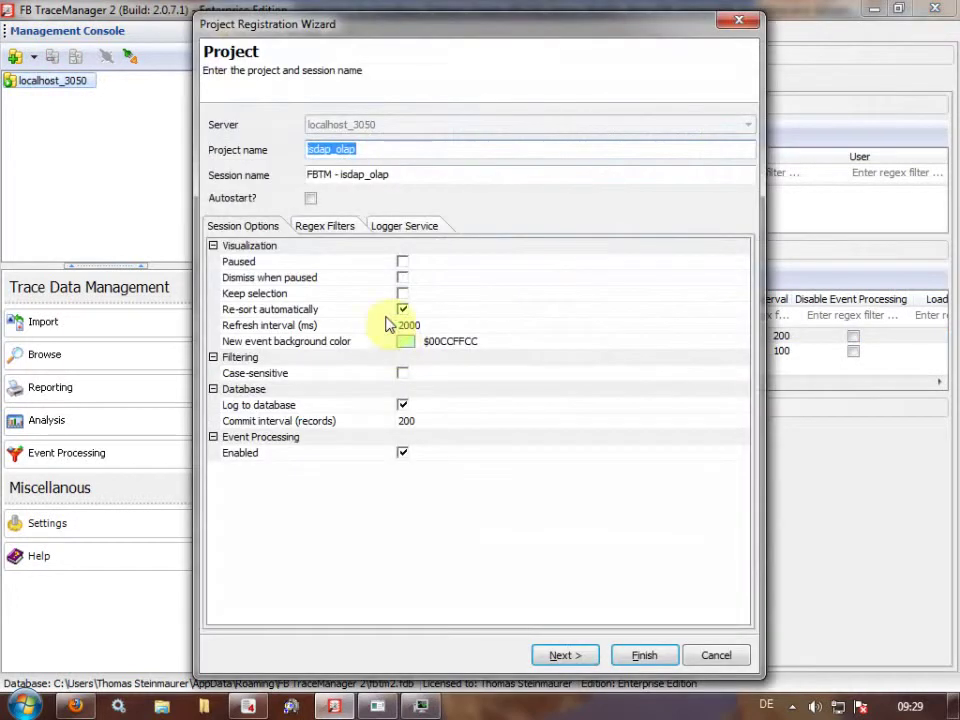
Step: Review the project's trace configuration, finish the wizard and start the isdap_olap trace session
click(582, 657)
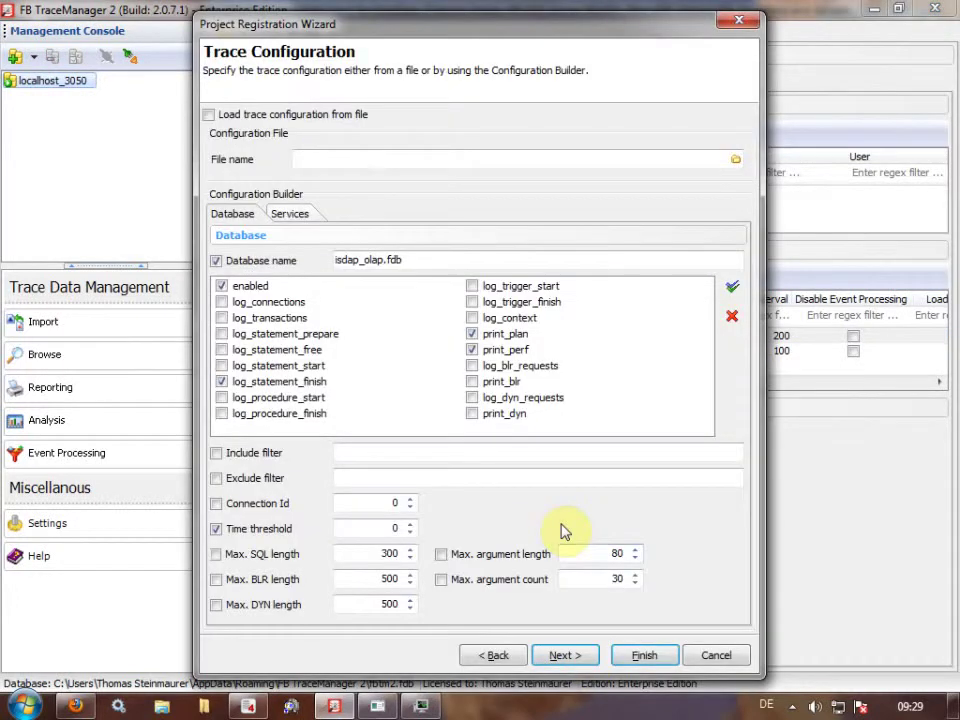
click(541, 476)
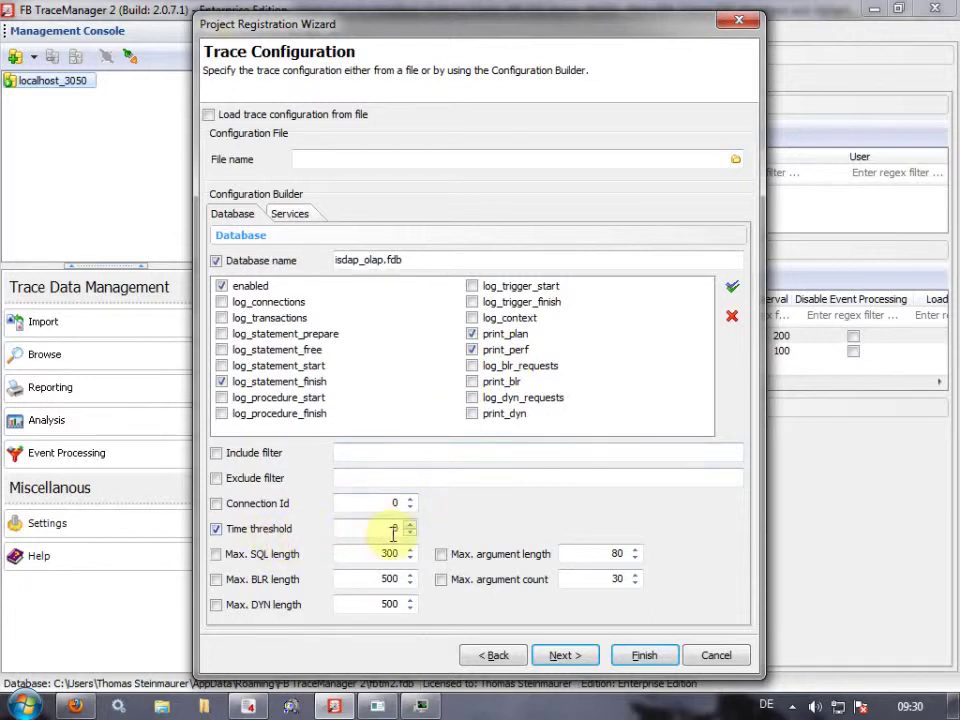
click(644, 655)
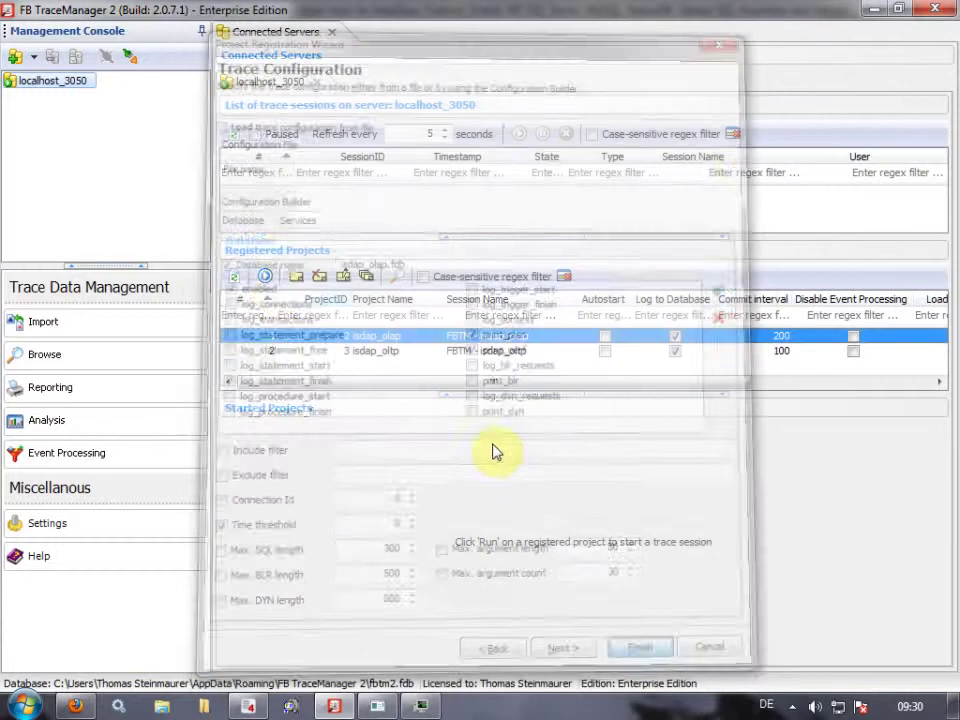
click(264, 276)
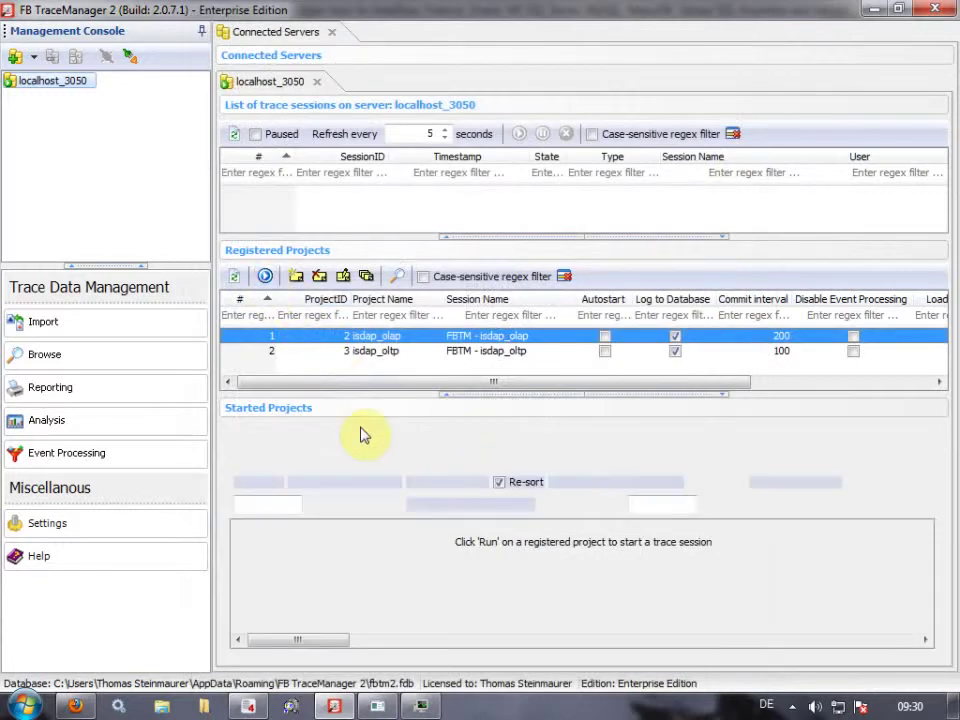
Step: Switch to Database Workbench, expand the tables of isdap_olap.fdb and open the DIM_DEVICE table in the Table Editor
click(252, 708)
click(125, 228)
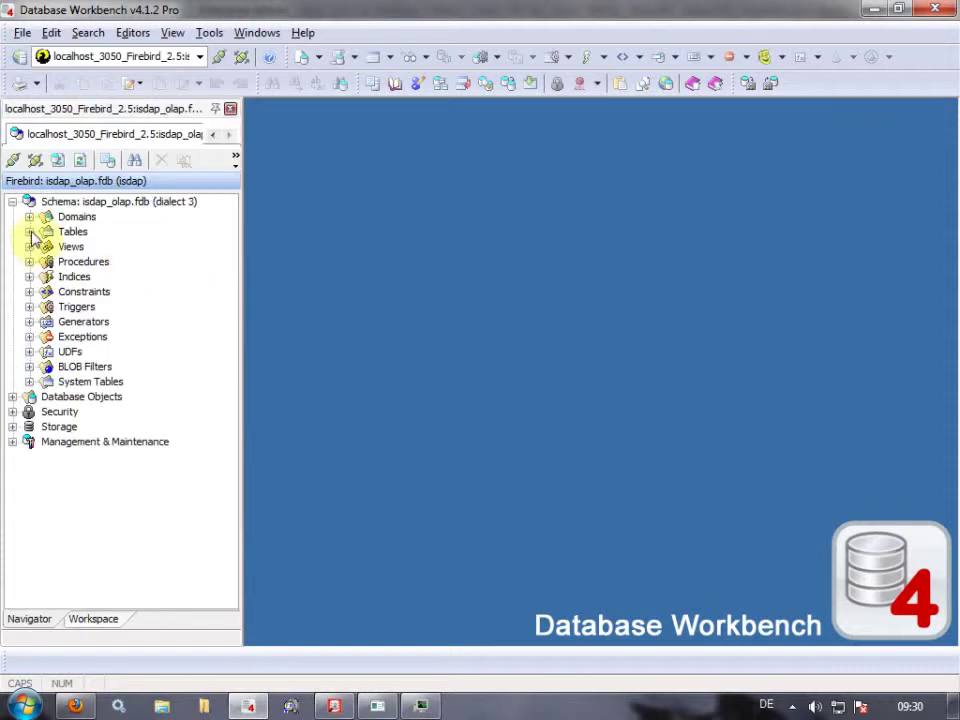
click(30, 232)
click(46, 261)
click(46, 246)
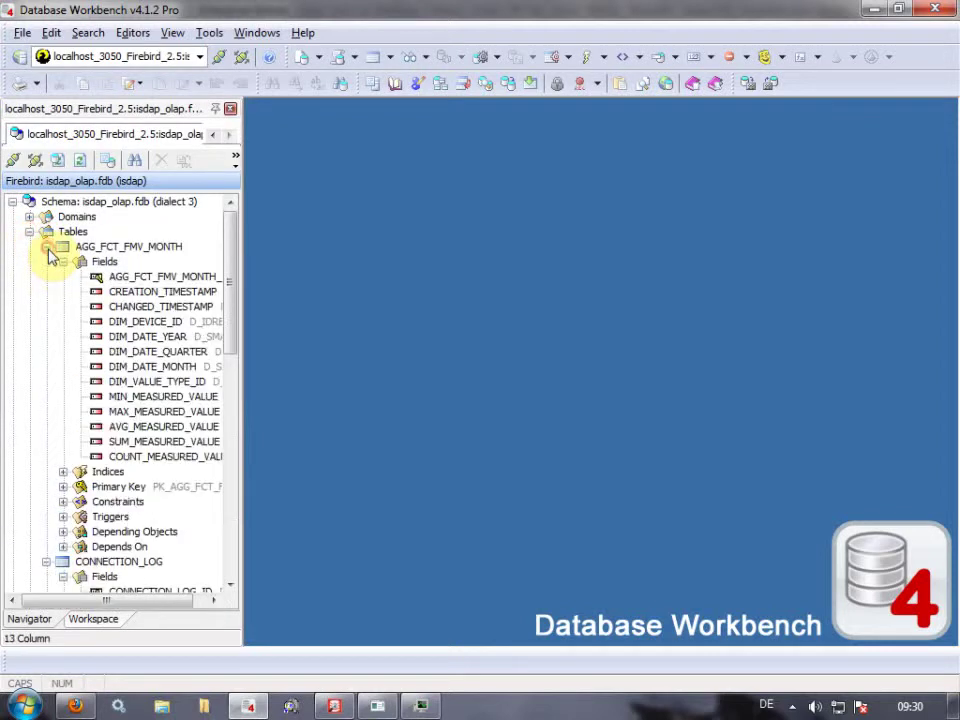
scroll(53, 305, down, 3)
scroll(51, 315, down, 6)
click(46, 365)
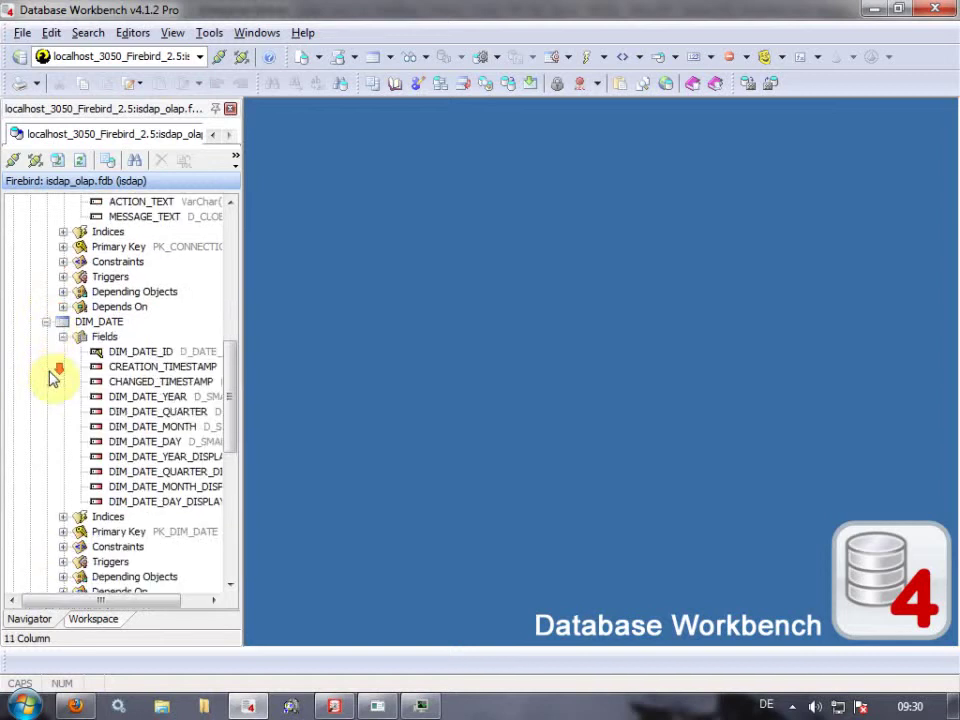
scroll(52, 380, down, 4)
click(46, 381)
click(80, 381)
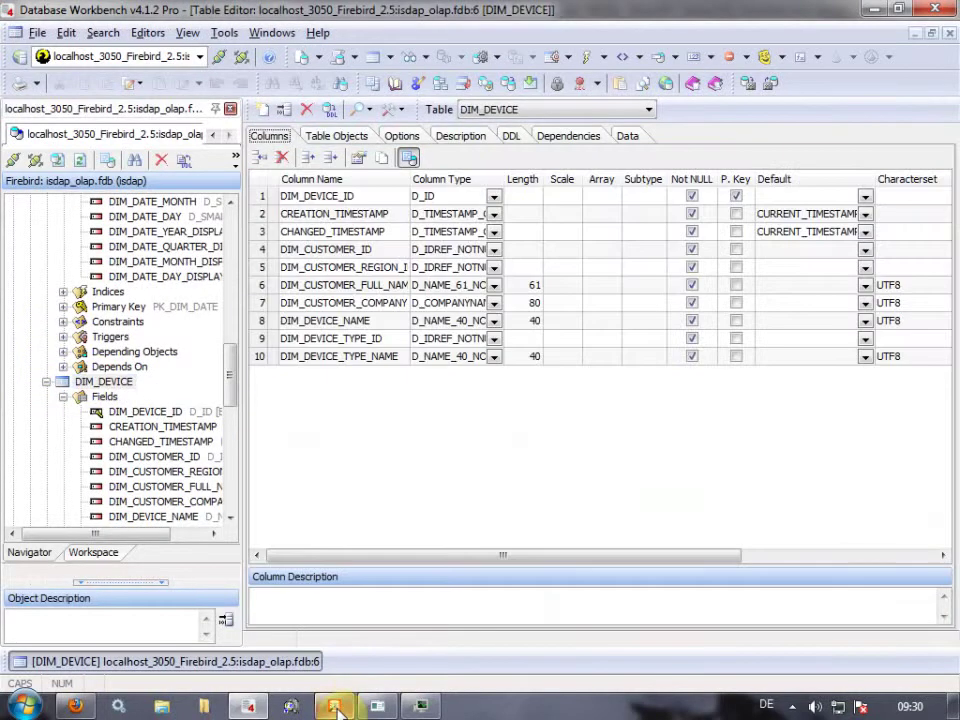
Step: Switch back to FB TraceManager and collapse the session and registered project panes to enlarge the parsed trace event grid
click(337, 706)
drag(489, 396, 482, 243)
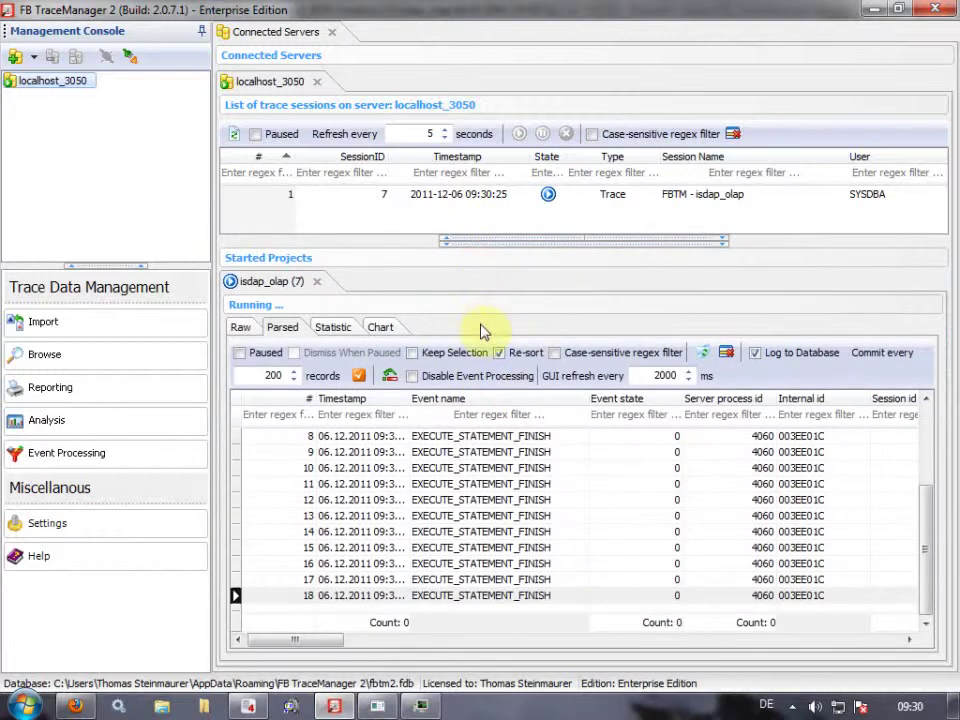
click(486, 241)
click(476, 400)
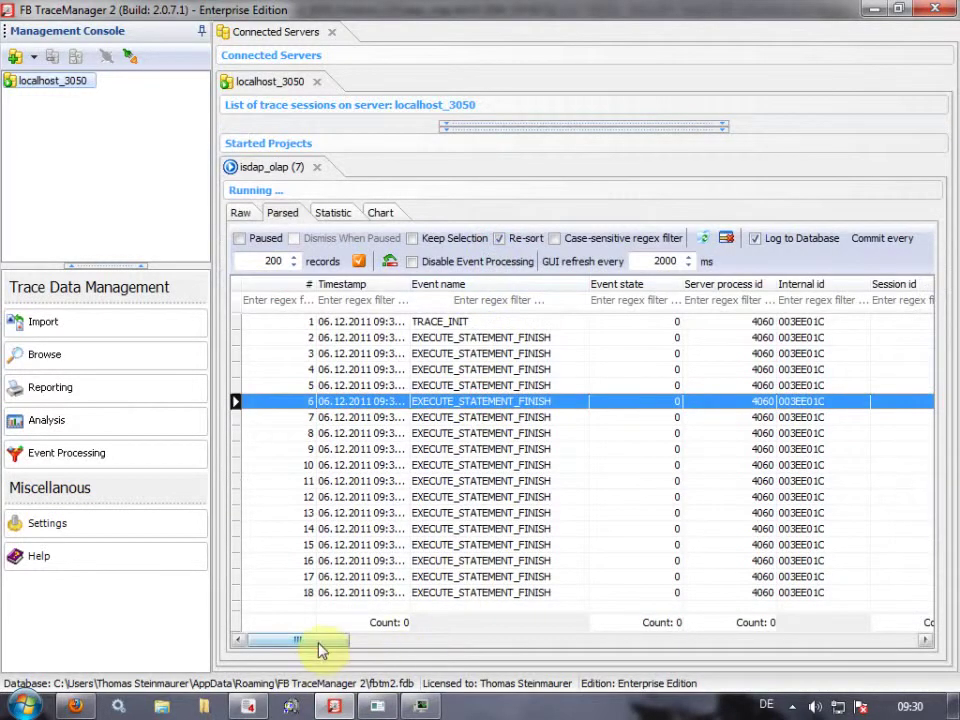
Step: Set the visible columns of the parsed trace grid by loading the column definition file worst_performing_statements.tcd
drag(318, 644, 597, 642)
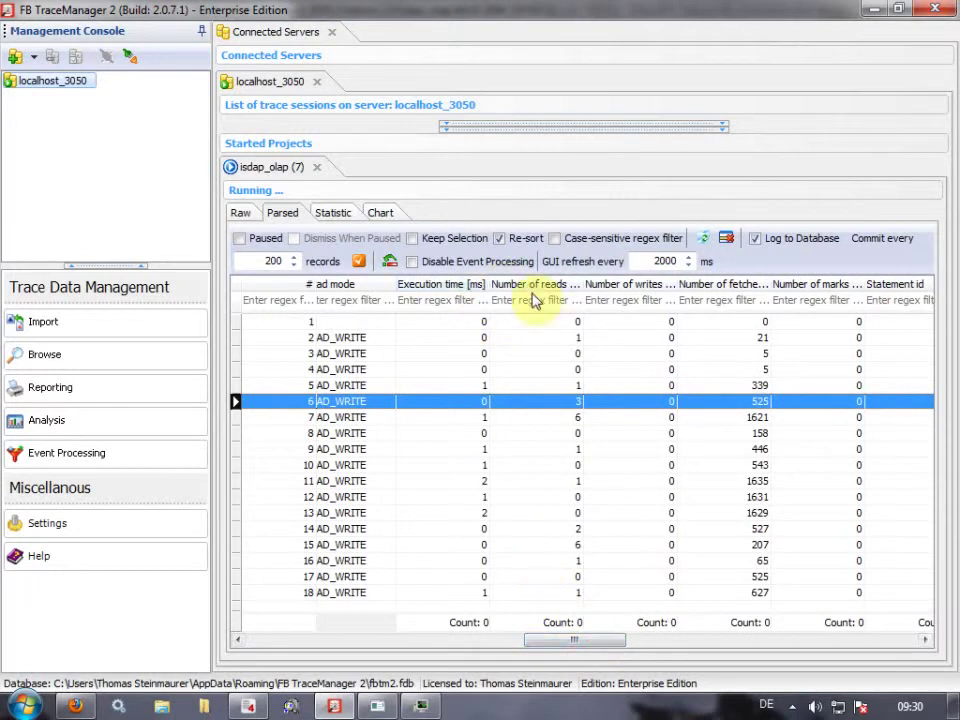
right_click(561, 434)
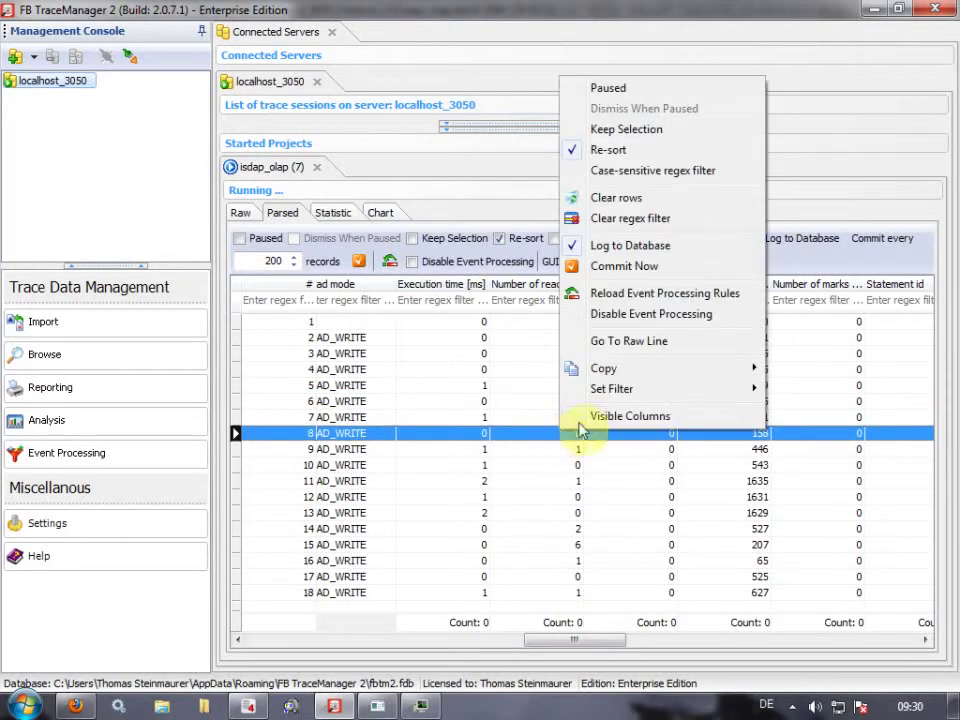
click(583, 418)
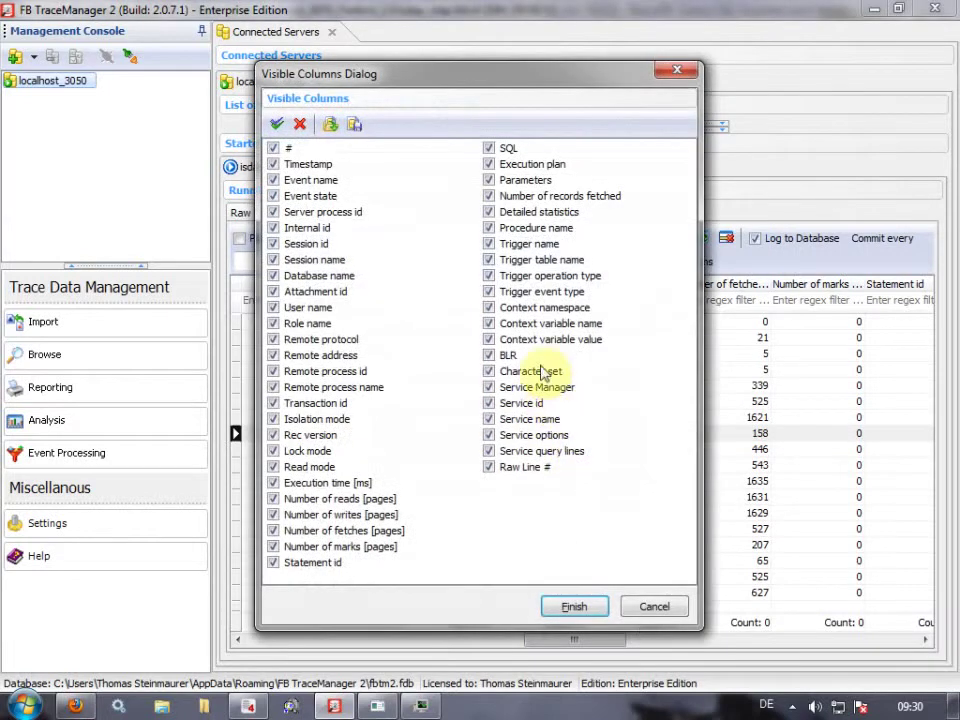
click(331, 124)
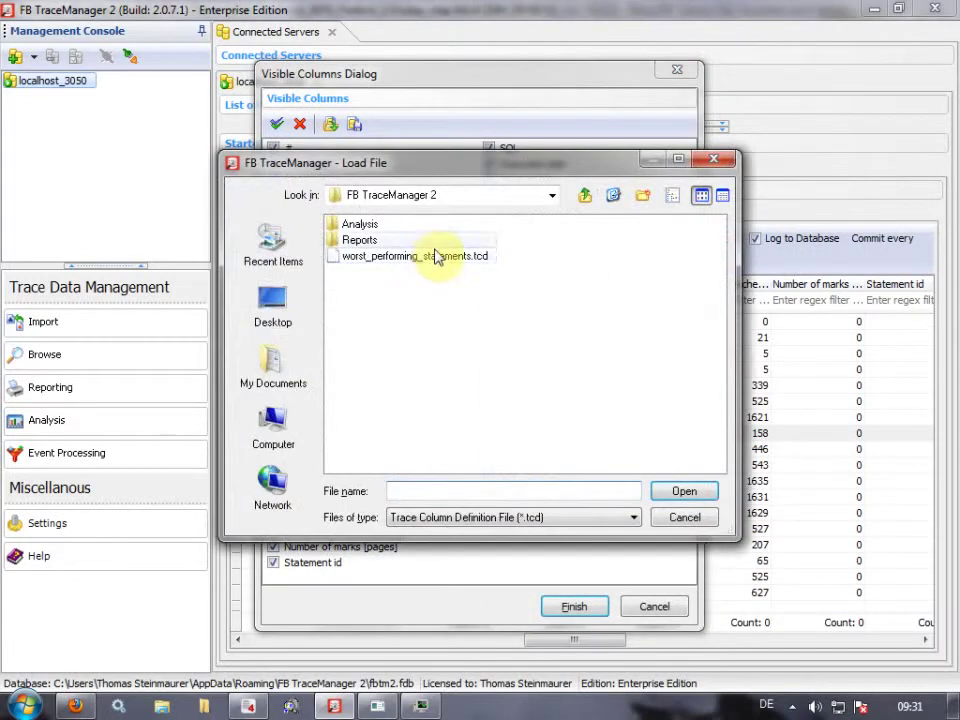
double_click(436, 259)
click(580, 603)
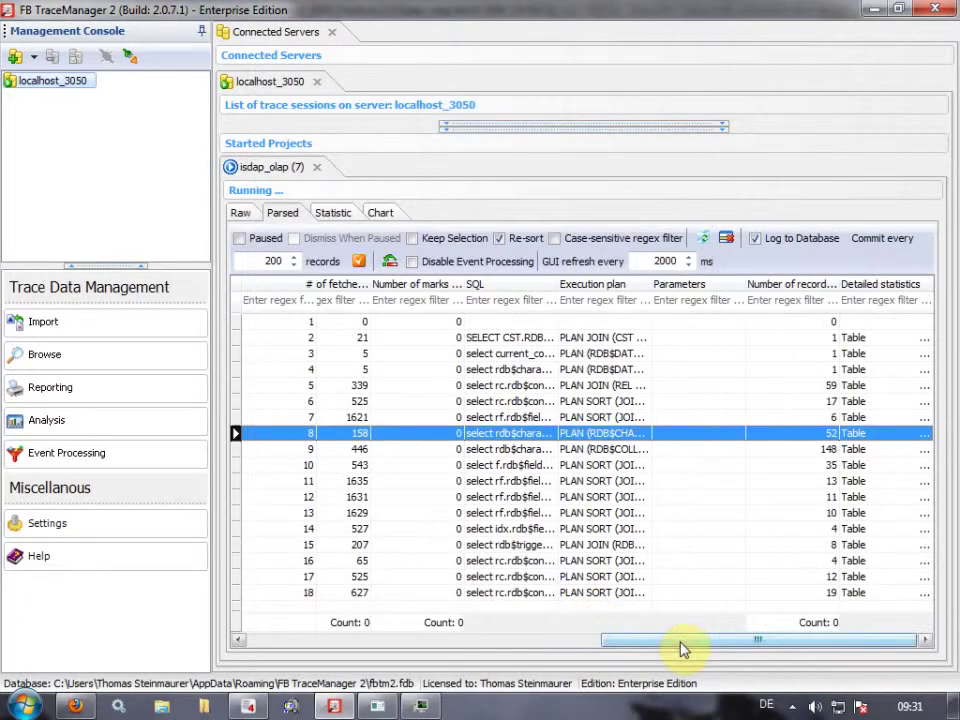
Step: Examine the remaining columns and detailed statistics, and locate trace event 8 in the raw output
drag(686, 648, 591, 650)
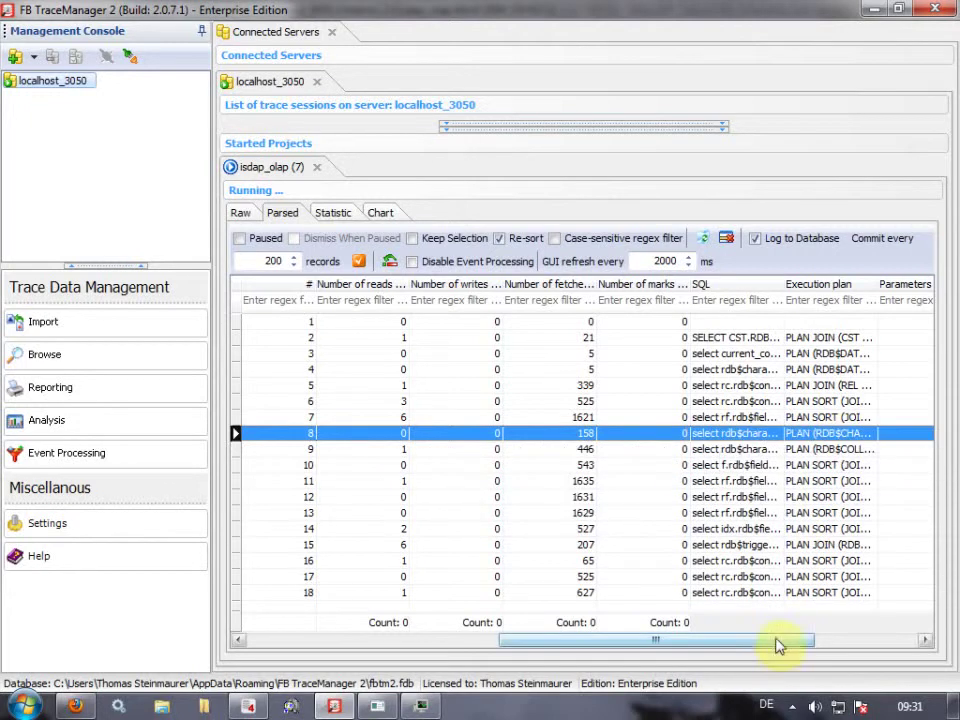
drag(787, 641, 911, 643)
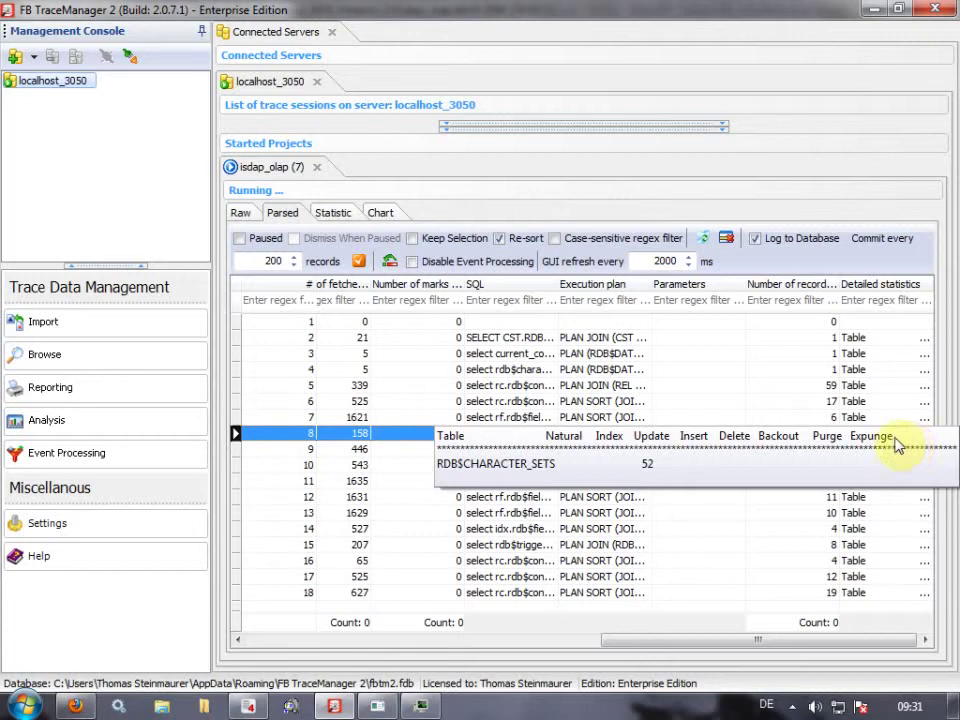
double_click(897, 437)
click(514, 578)
scroll(530, 580, down, 3)
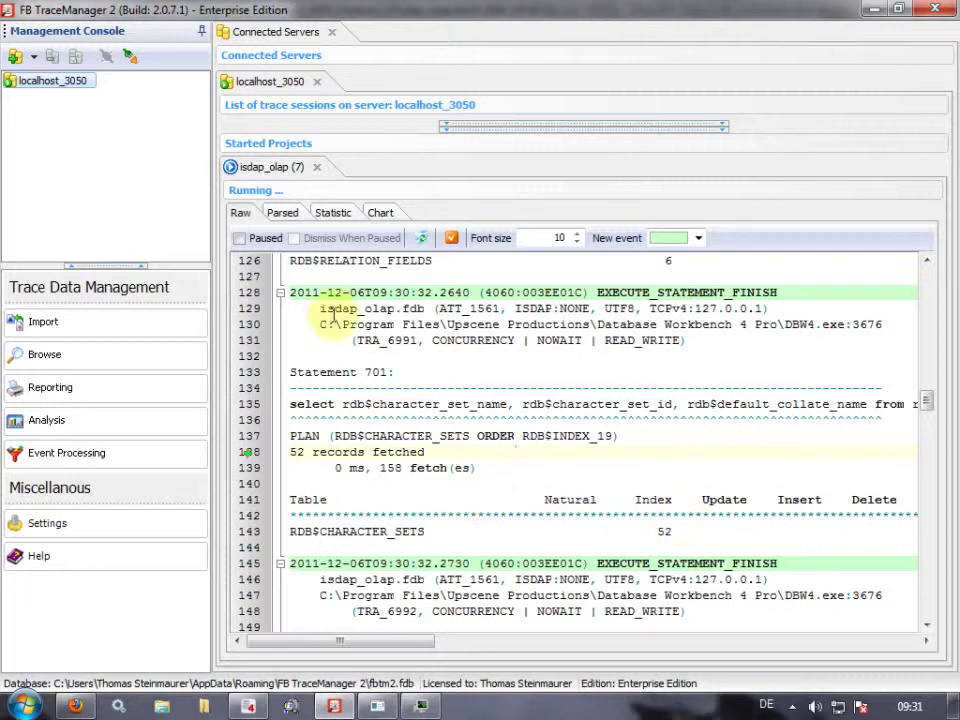
Step: Return to the parsed trace events, sort them by execution time and widen the Execution time column
click(281, 213)
drag(677, 641, 451, 661)
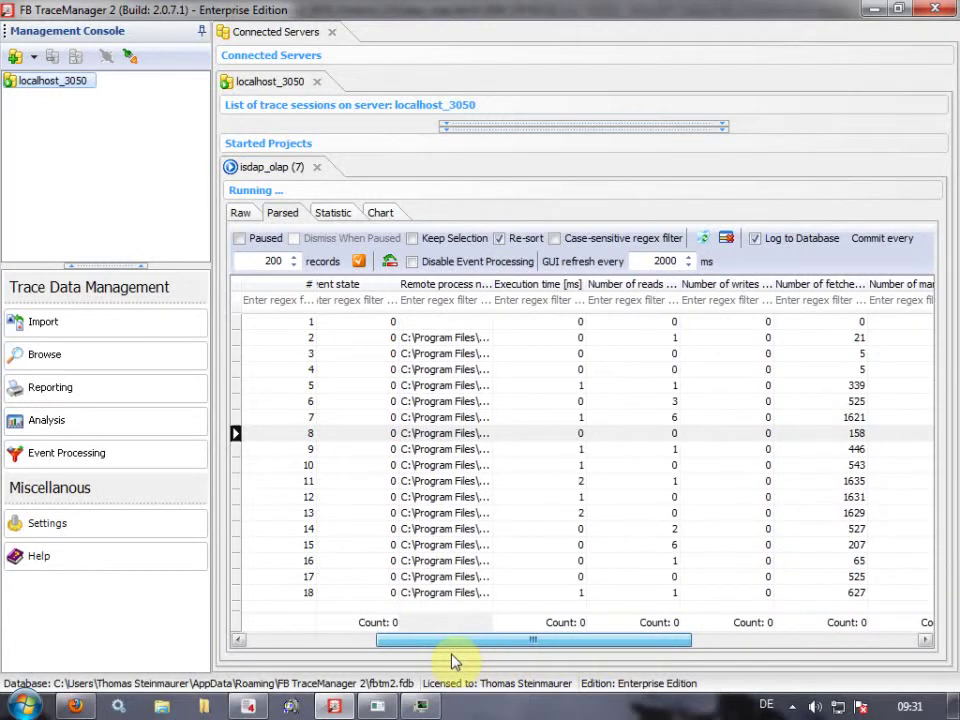
drag(451, 661, 437, 660)
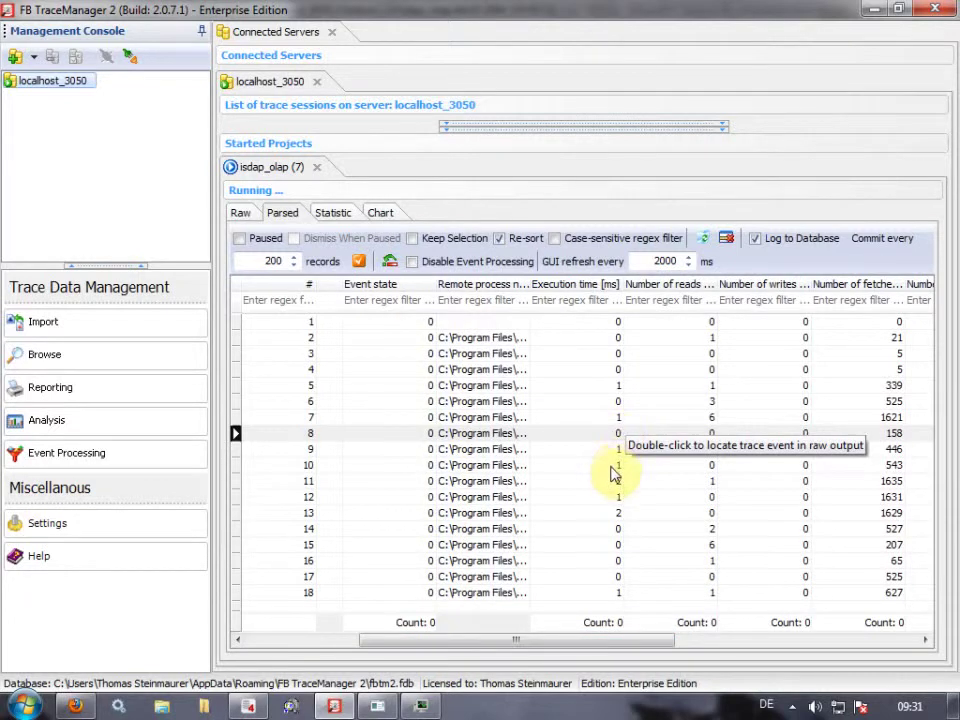
click(595, 287)
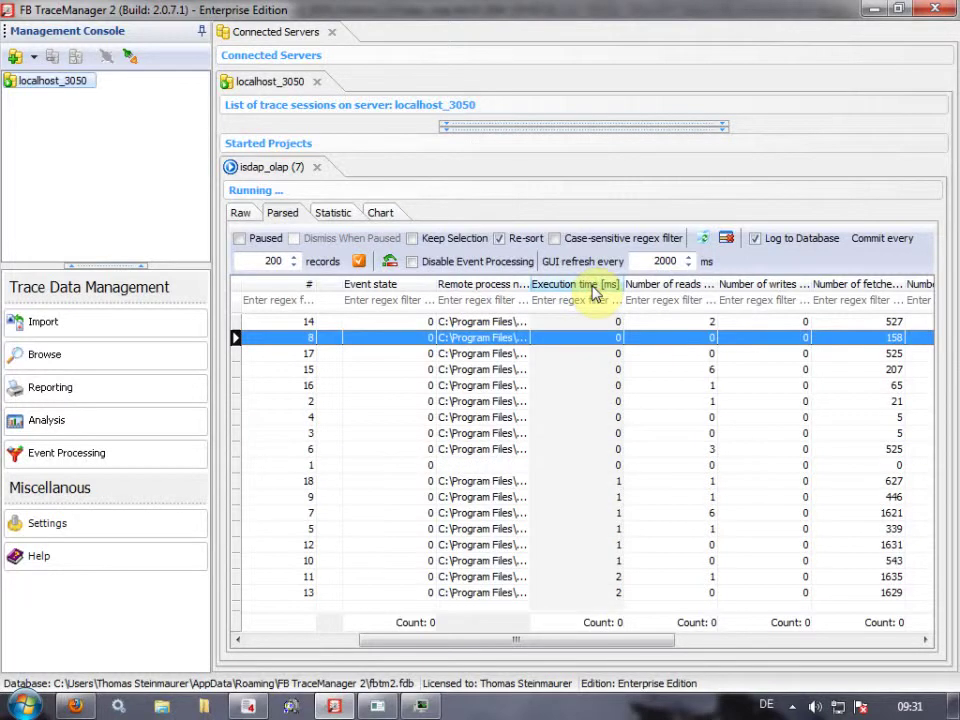
drag(621, 285, 680, 290)
Step: Sort the trace events by execution time in descending order and enable Keep Selection
scroll(645, 400, left, 2)
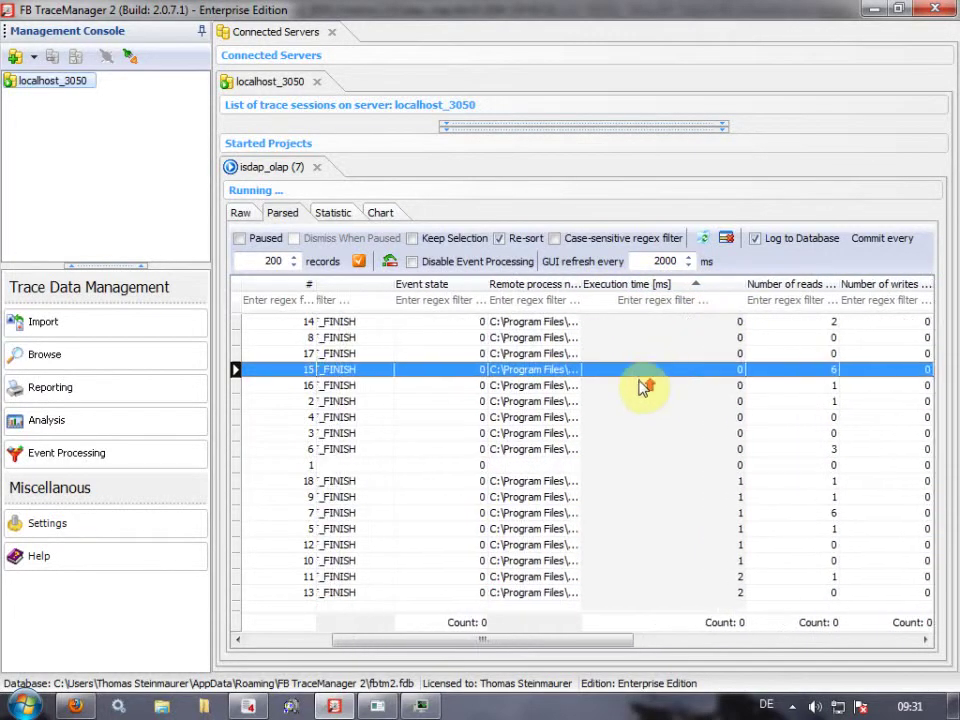
scroll(716, 350, left, 1)
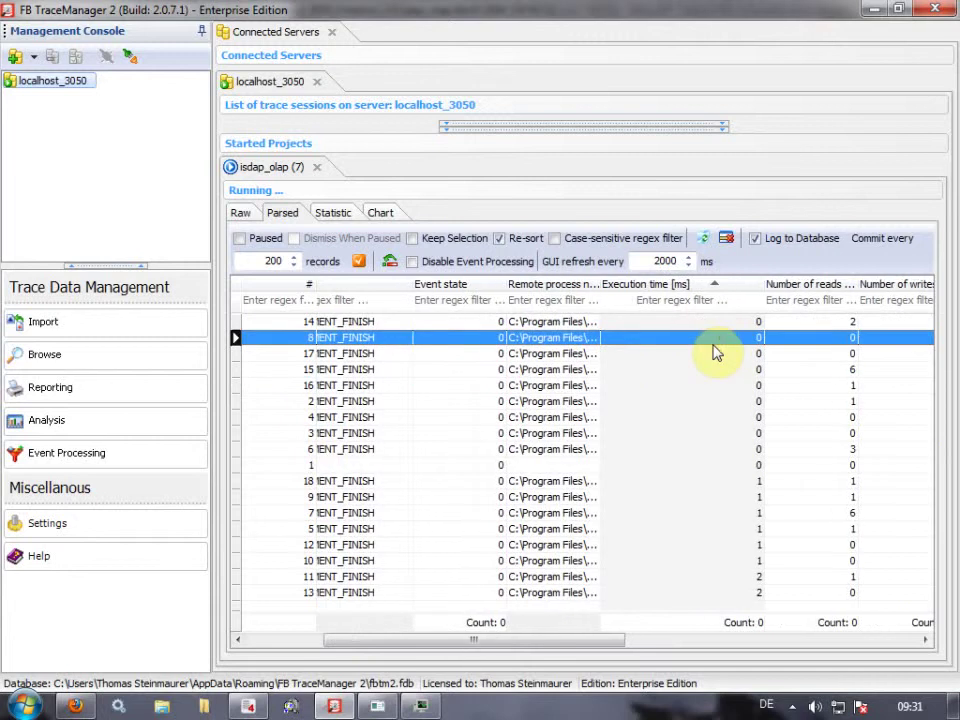
click(720, 283)
scroll(727, 370, left, 1)
scroll(745, 355, left, 1)
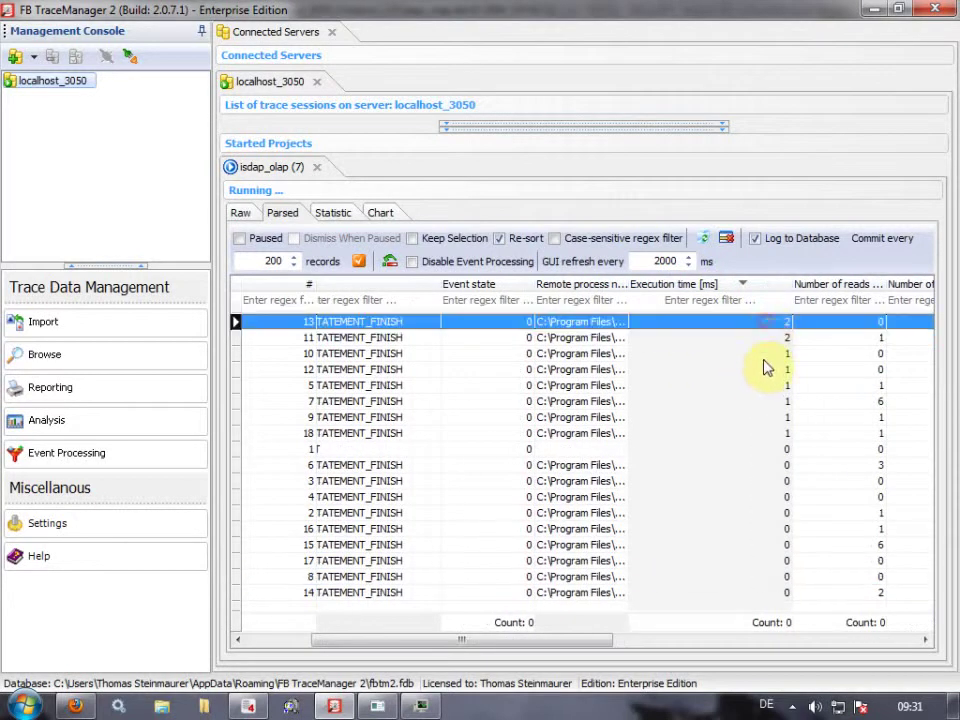
click(411, 238)
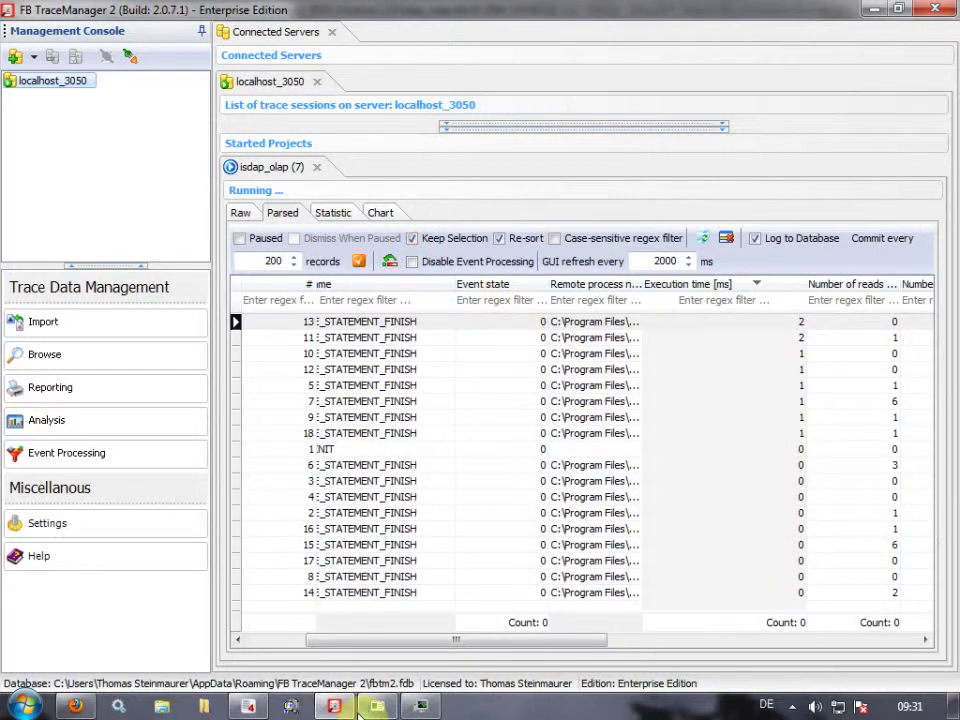
Step: Switch to Database Workbench and expand further dimension tables, including DIM_REGION, in the schema tree
click(248, 706)
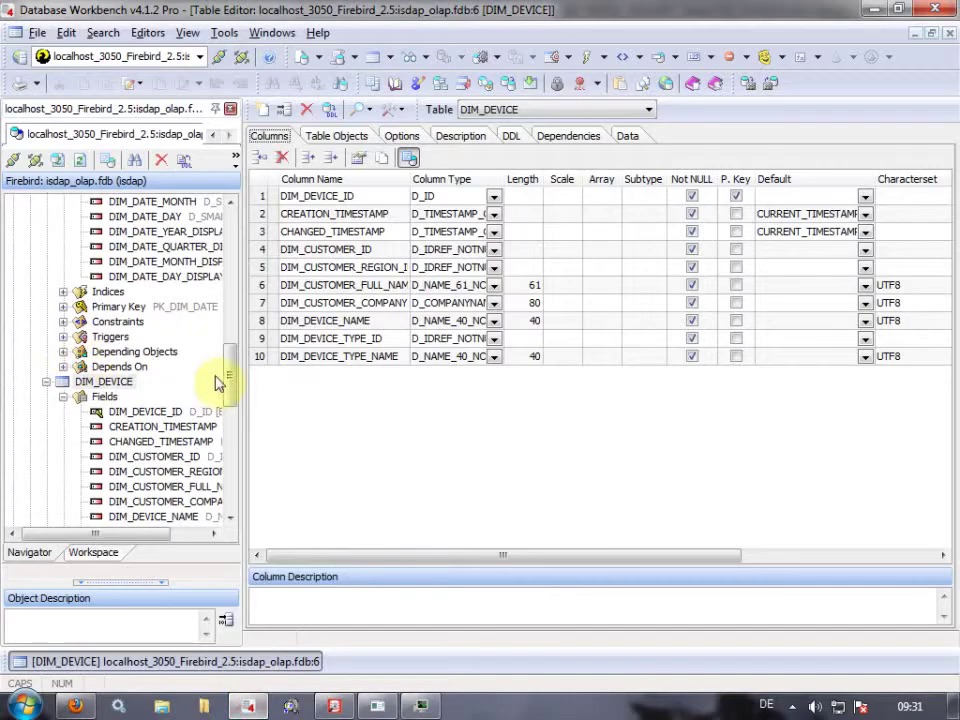
drag(231, 396, 231, 462)
click(46, 264)
click(46, 249)
click(46, 234)
click(46, 219)
click(46, 204)
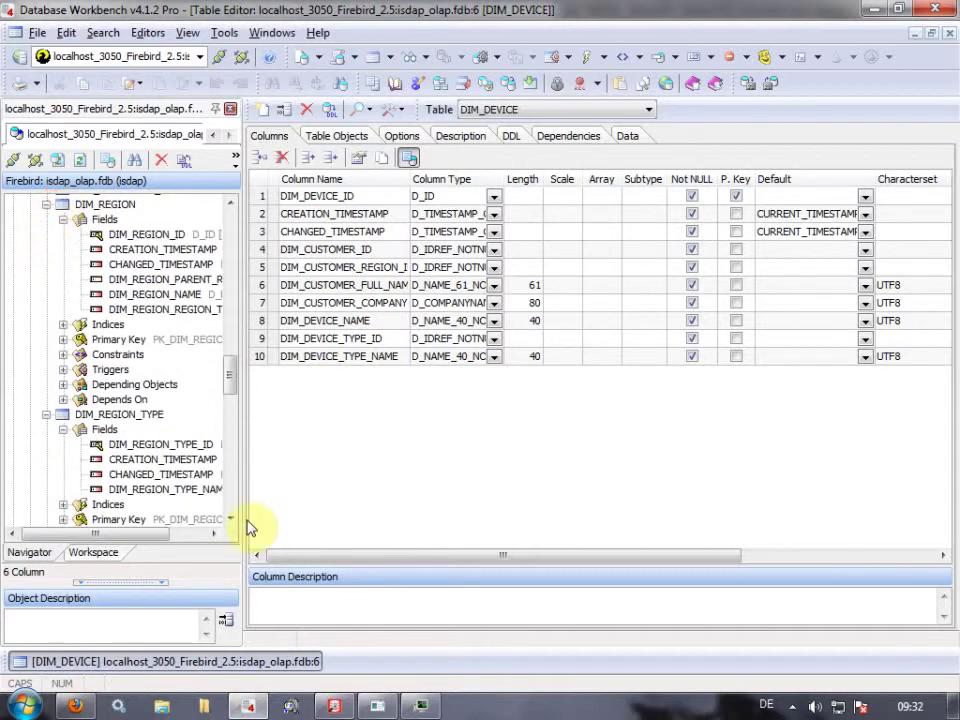
Step: Switch back to FB TraceManager, select a parsed trace event and set the Execution time column's footer summary to Max
click(337, 706)
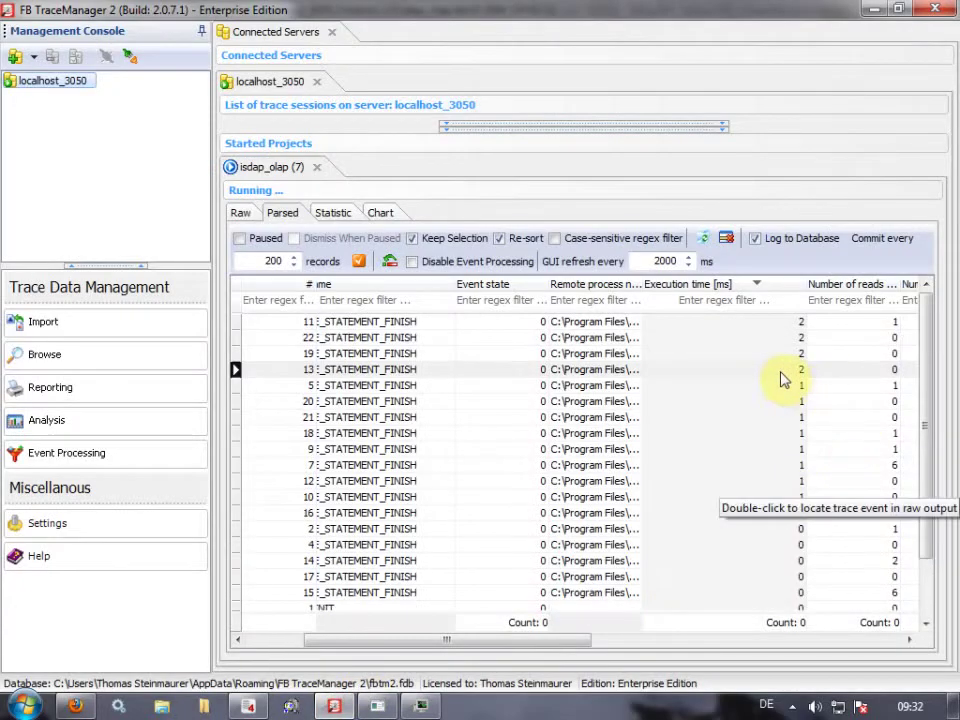
click(781, 372)
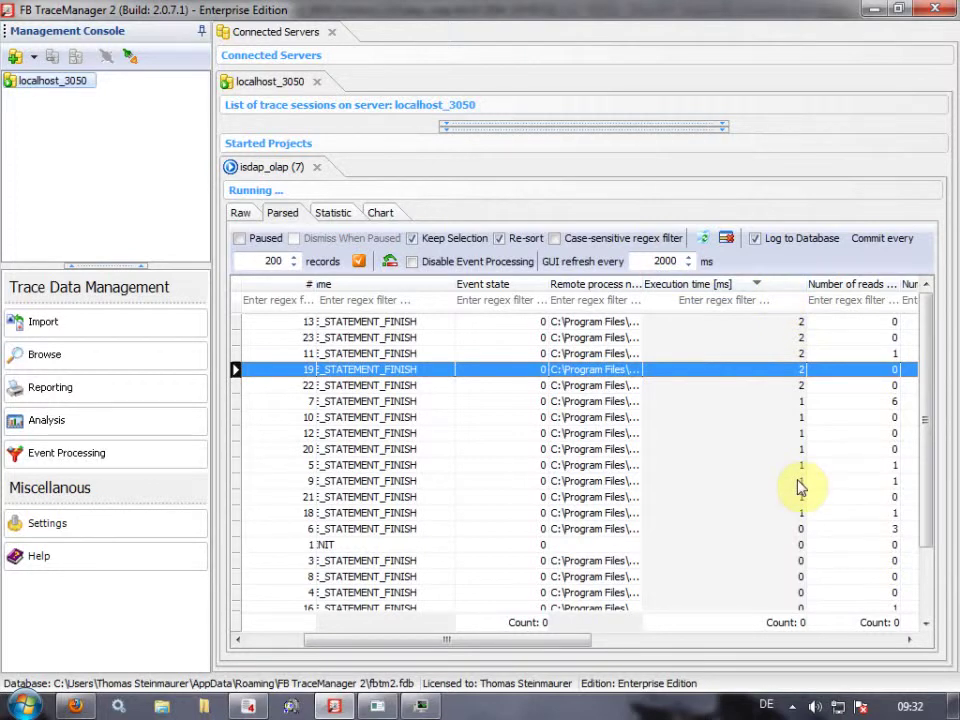
right_click(788, 624)
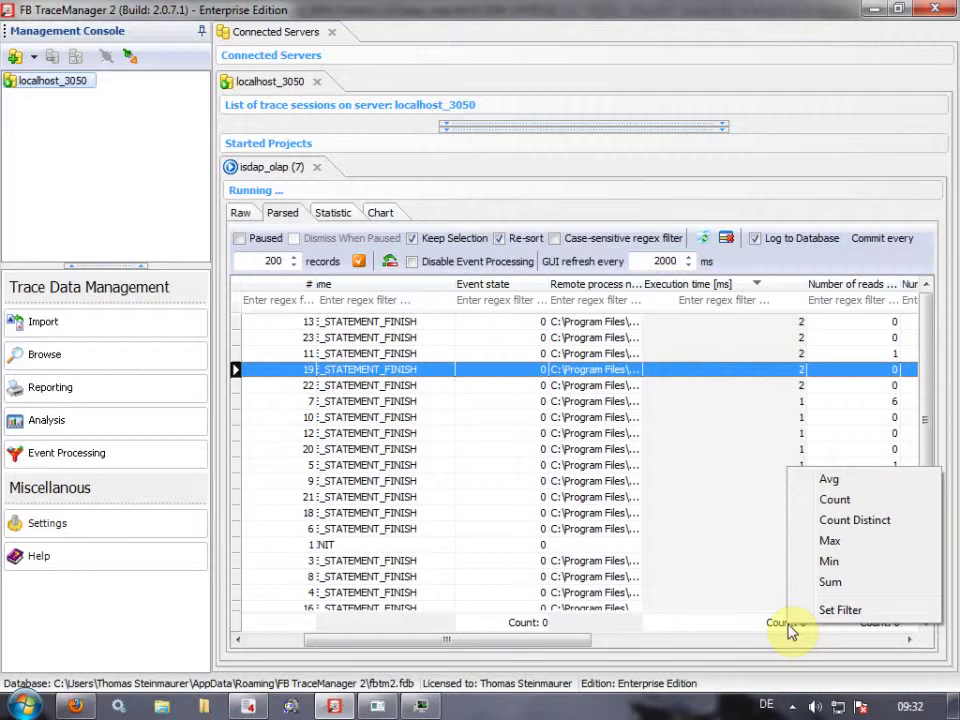
click(826, 541)
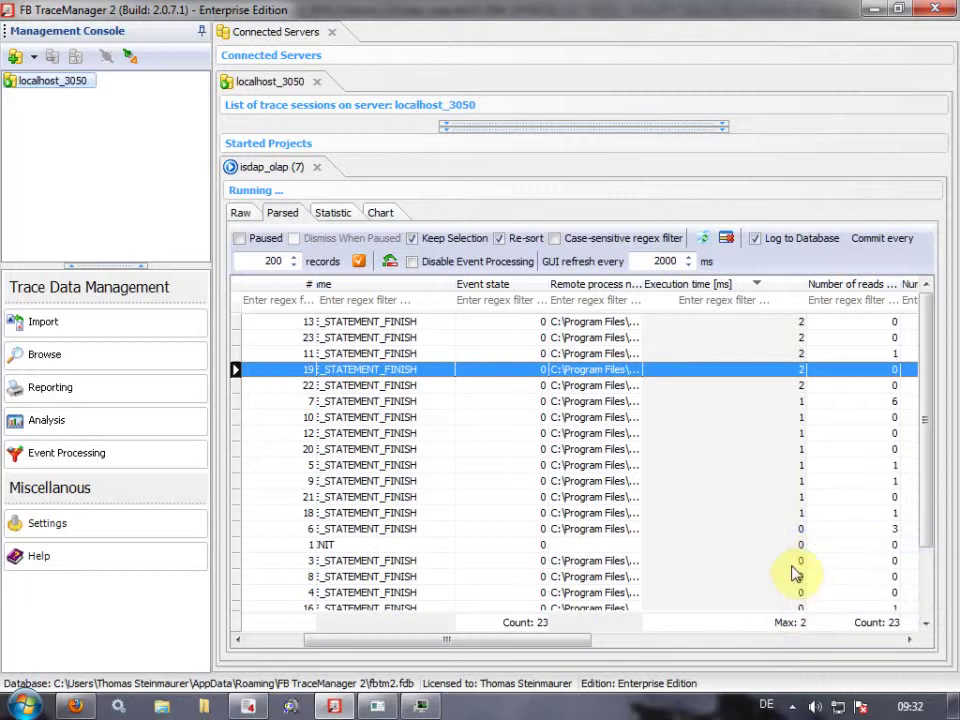
Step: Filter the parsed trace events by the Execution time column's Max footer value
right_click(795, 626)
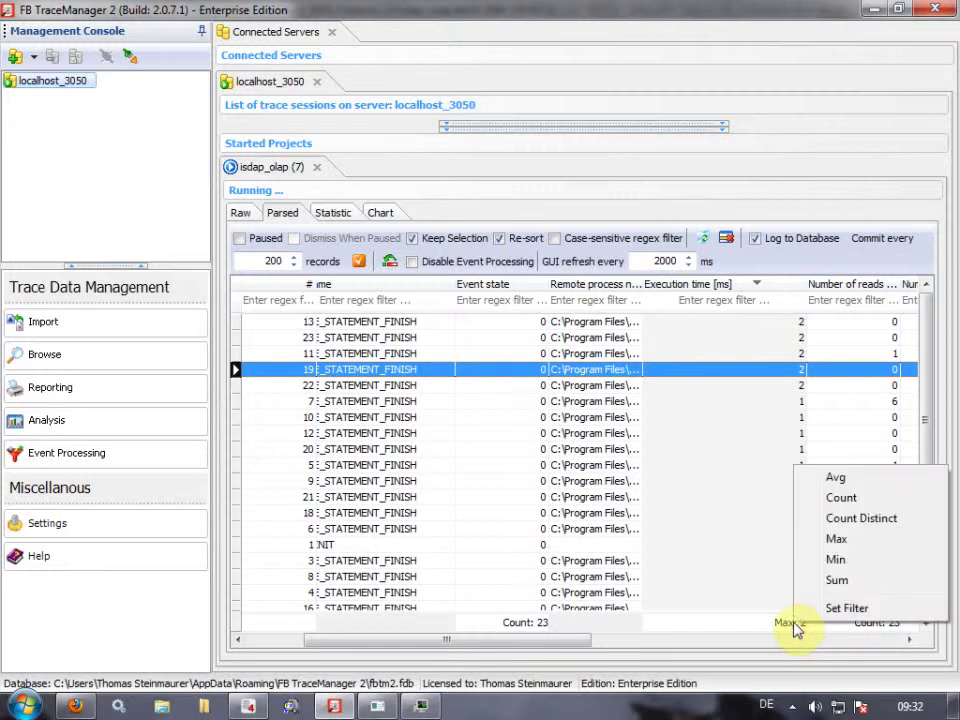
click(828, 608)
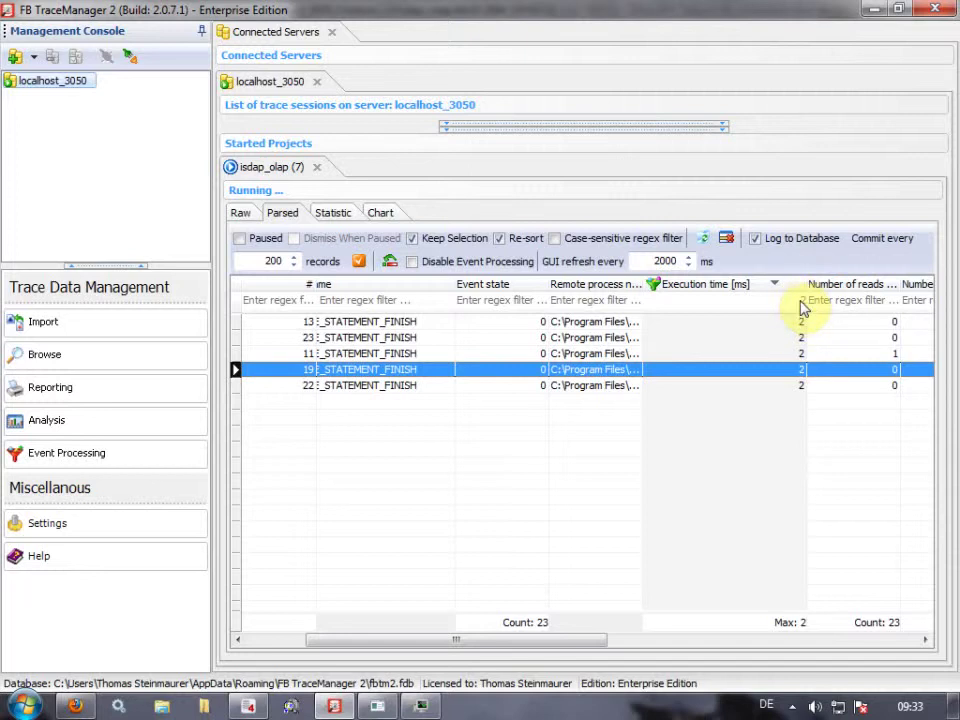
drag(585, 648, 577, 650)
click(577, 650)
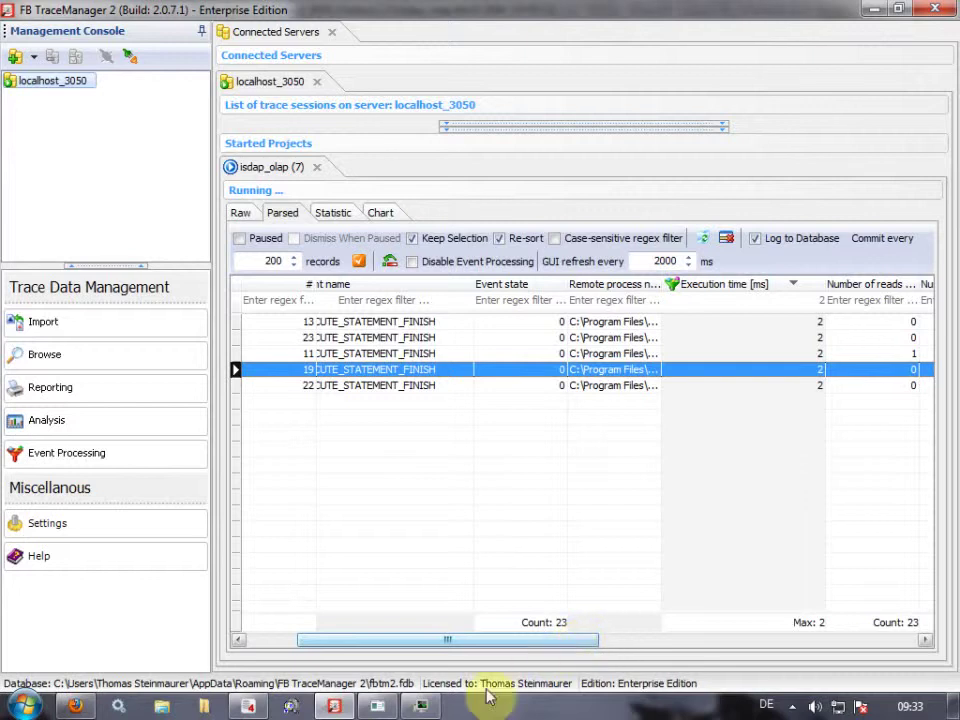
Step: Switch to the fsql console for isdap_olap and run "select count(*) from dim_time;"
click(377, 706)
drag(495, 279, 491, 120)
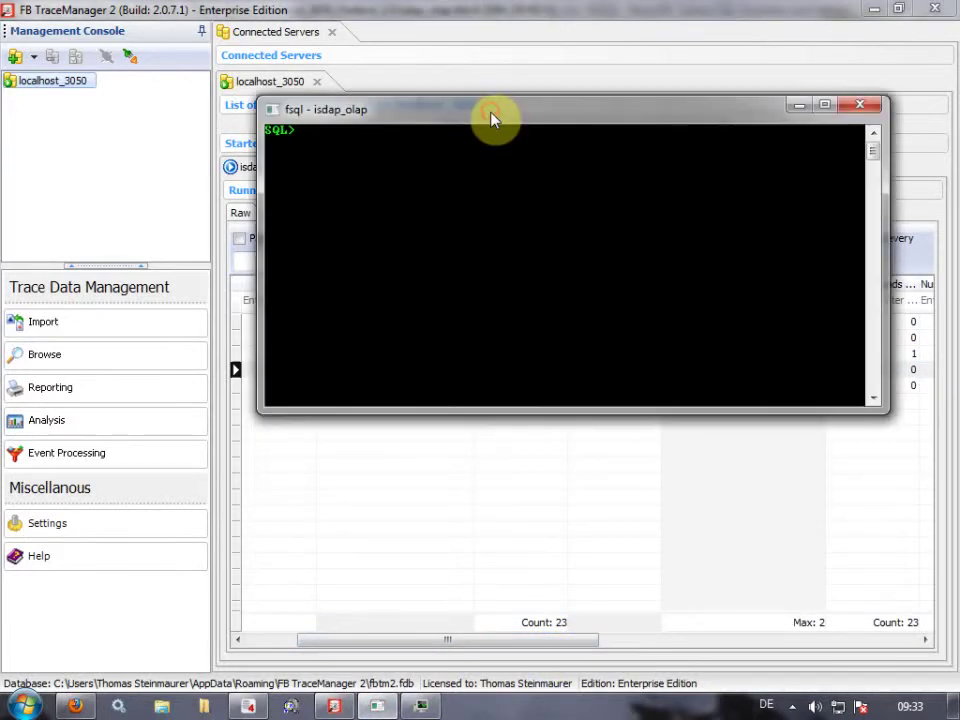
text(select count(*) from di)
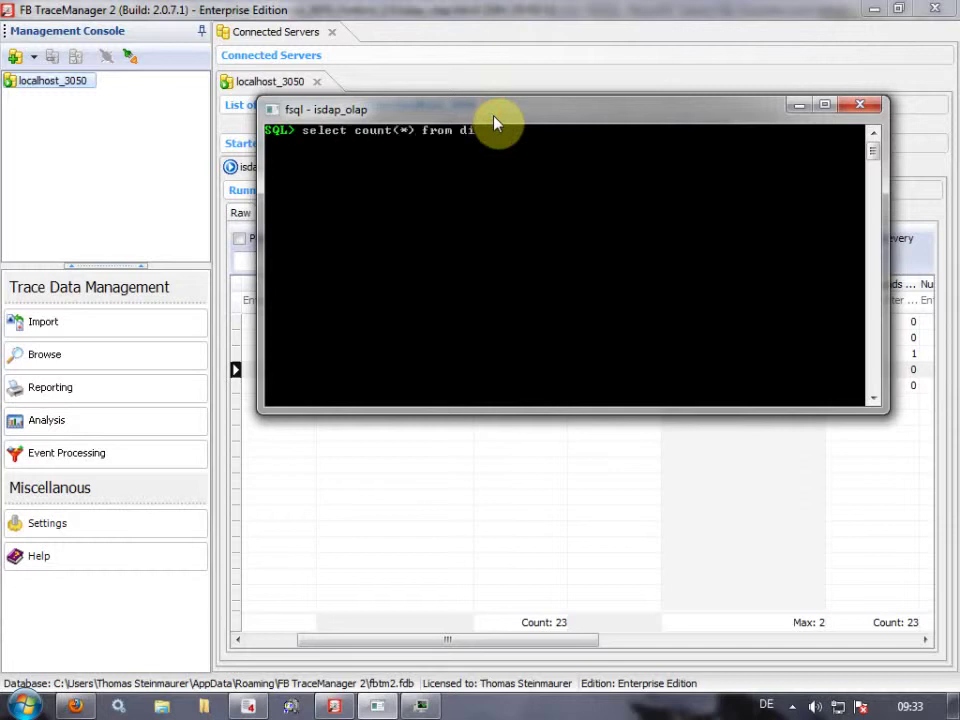
text(m_time;)
key(Return)
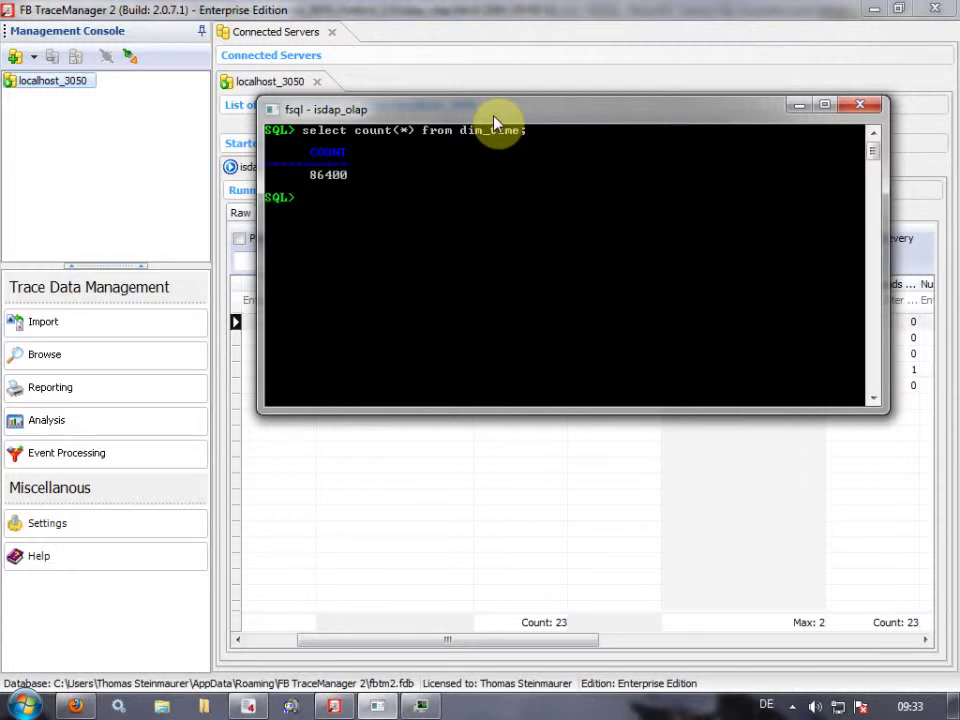
Step: Return to FB TraceManager, clear the regex filter and select the slowest event with execution times sorted in ascending order
click(596, 478)
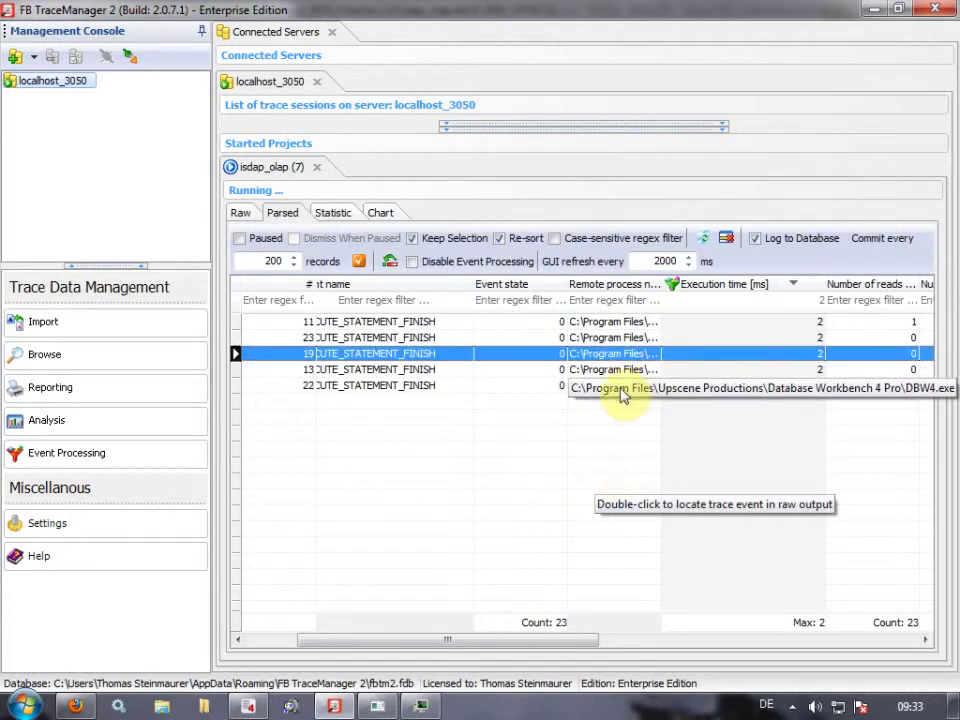
click(726, 240)
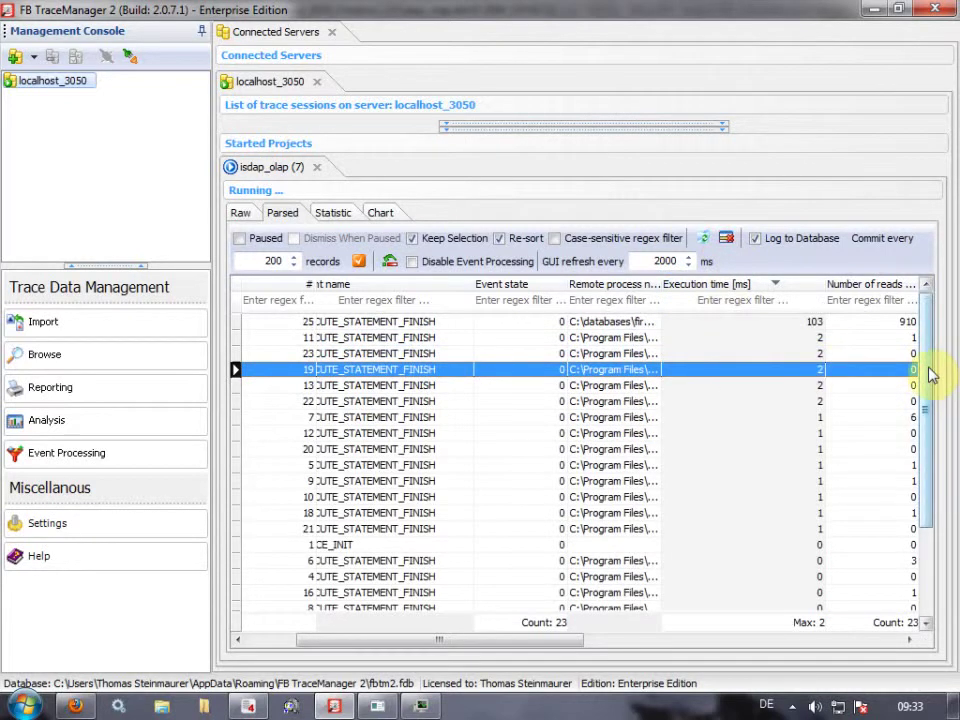
click(789, 284)
drag(928, 388, 930, 551)
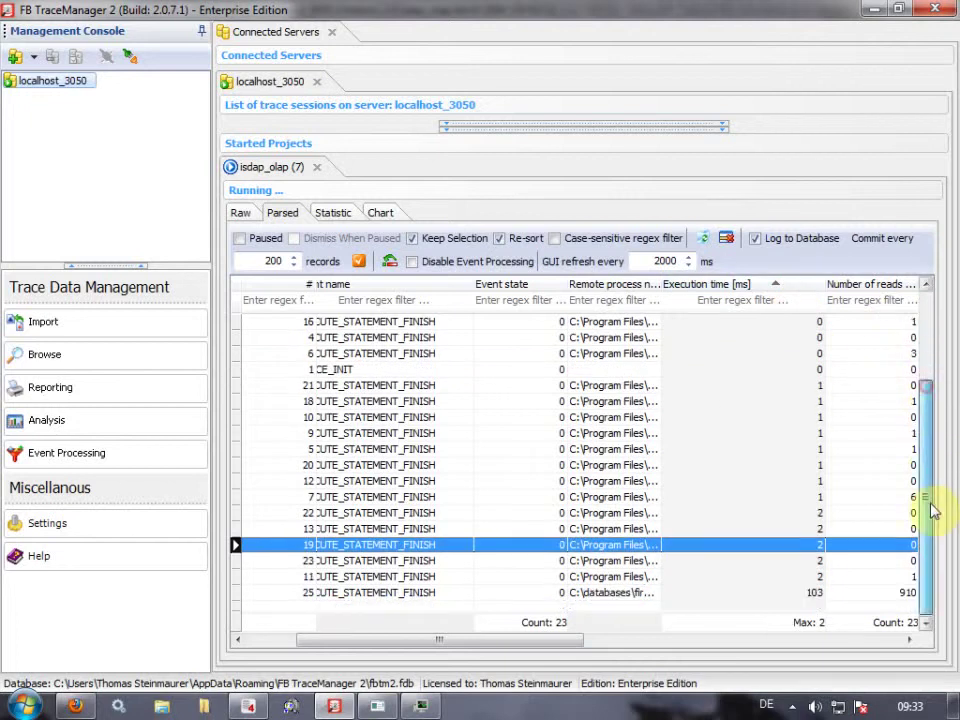
click(708, 596)
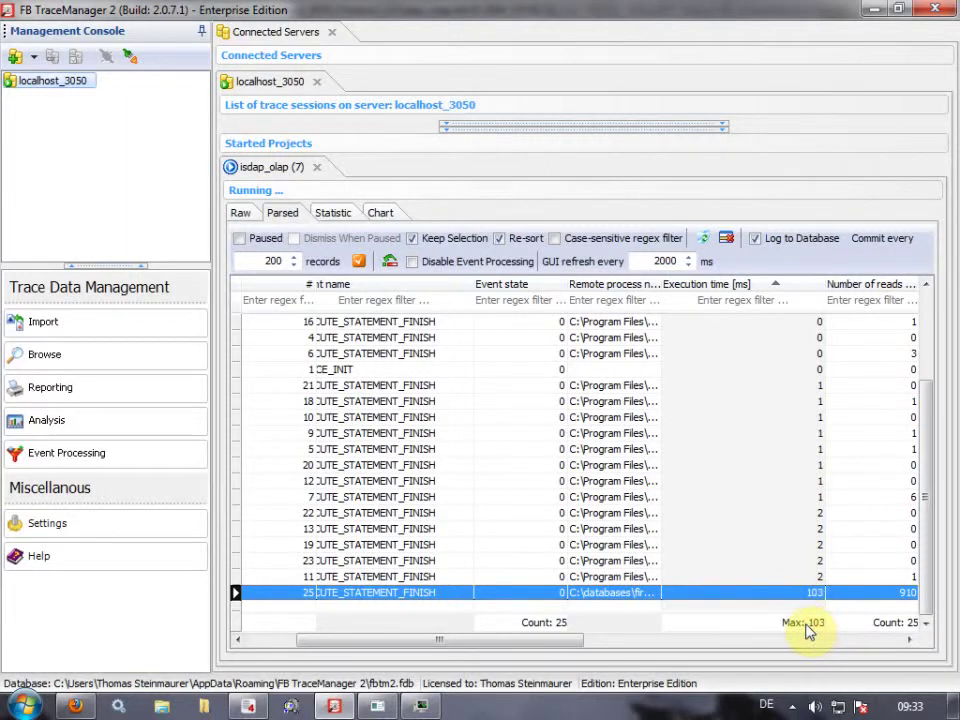
Step: Filter the refreshed event list, including the dim_time query, by its maximum execution time
right_click(808, 628)
click(841, 612)
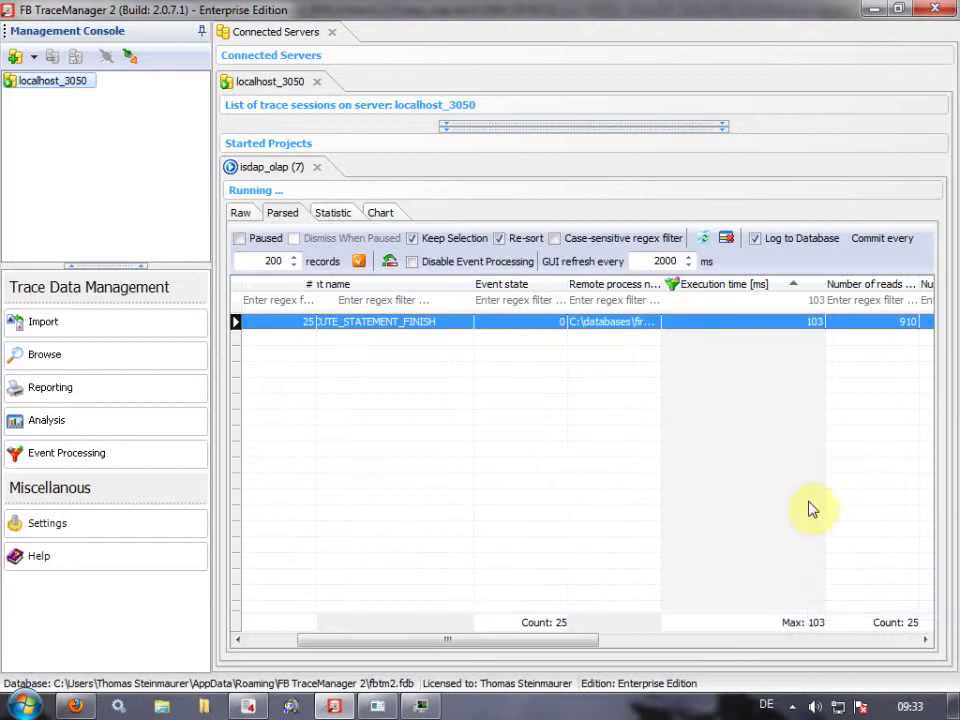
drag(489, 643, 461, 656)
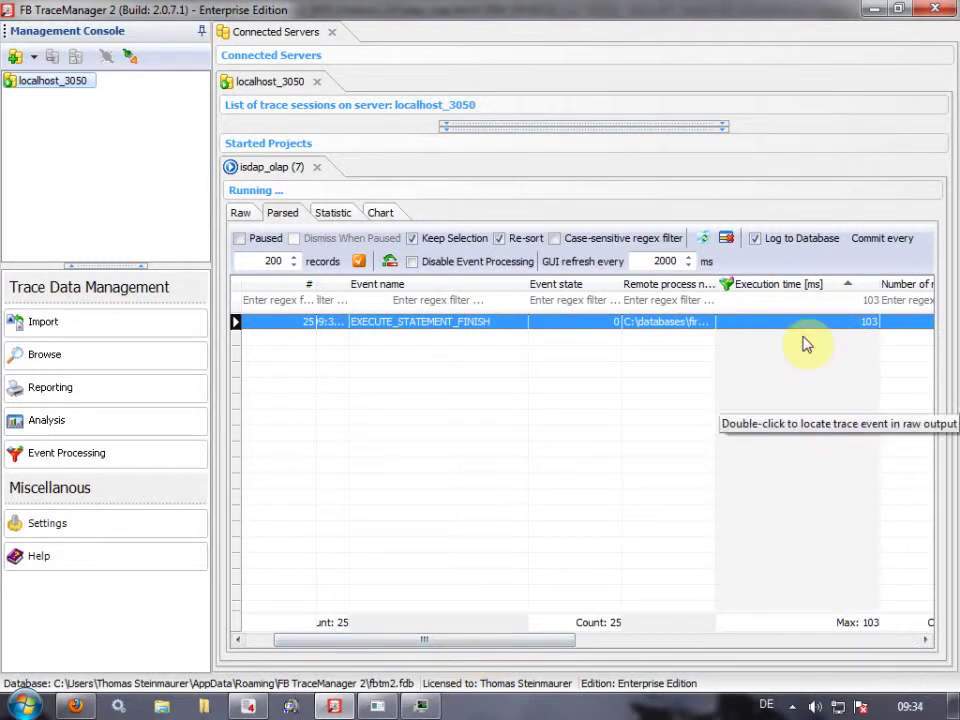
Step: Replace the regex filter with one on the DBW4.exe remote process name combined with that process's maximum execution time
click(726, 238)
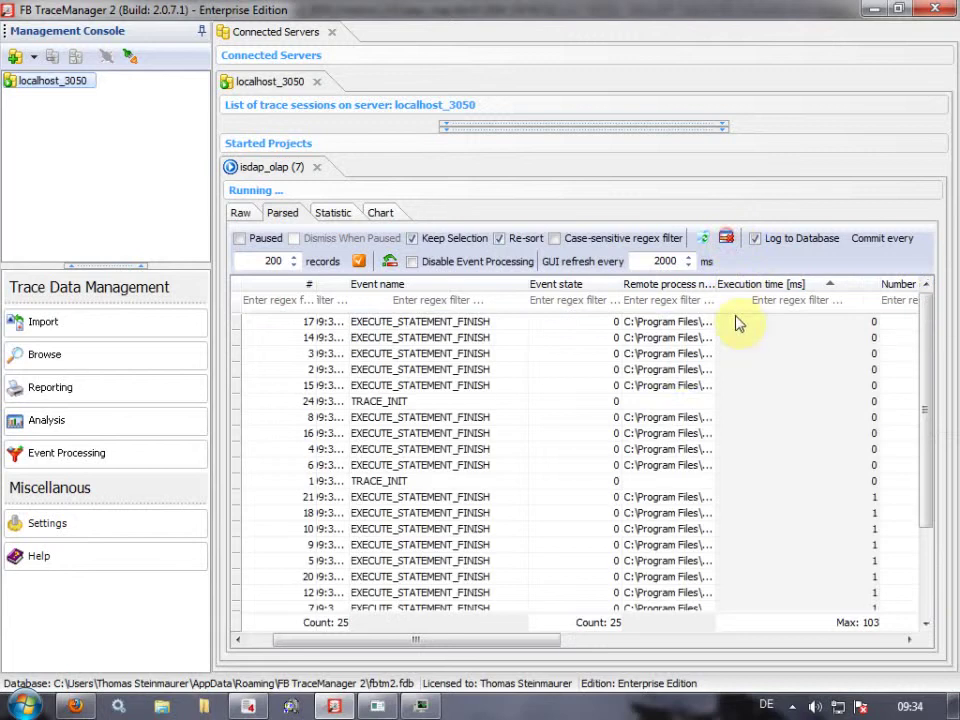
right_click(663, 362)
mouse_move(726, 320)
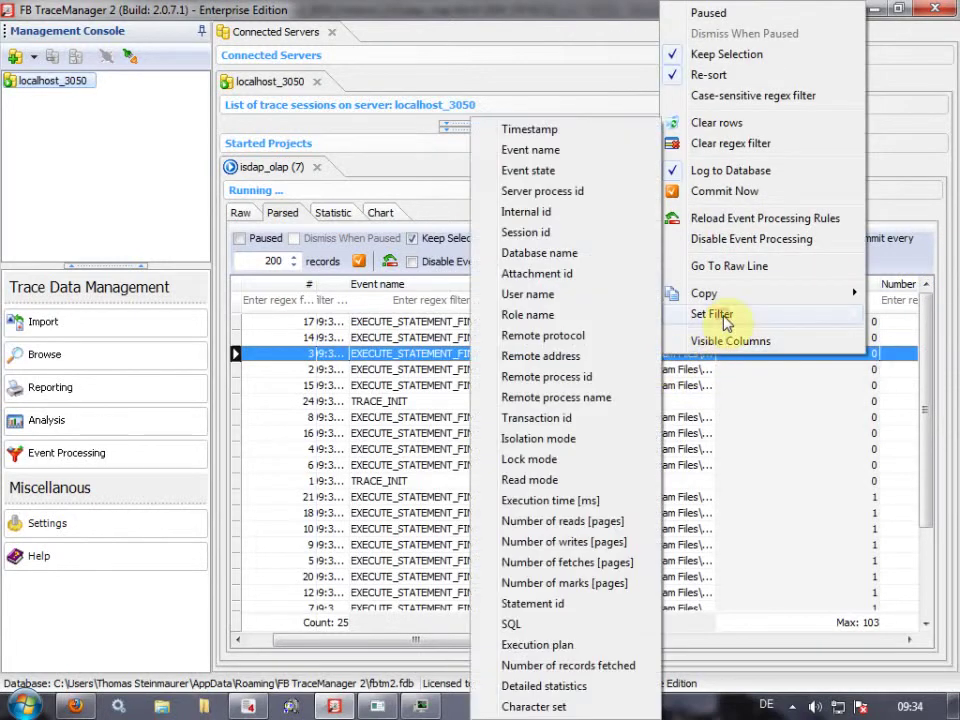
click(598, 402)
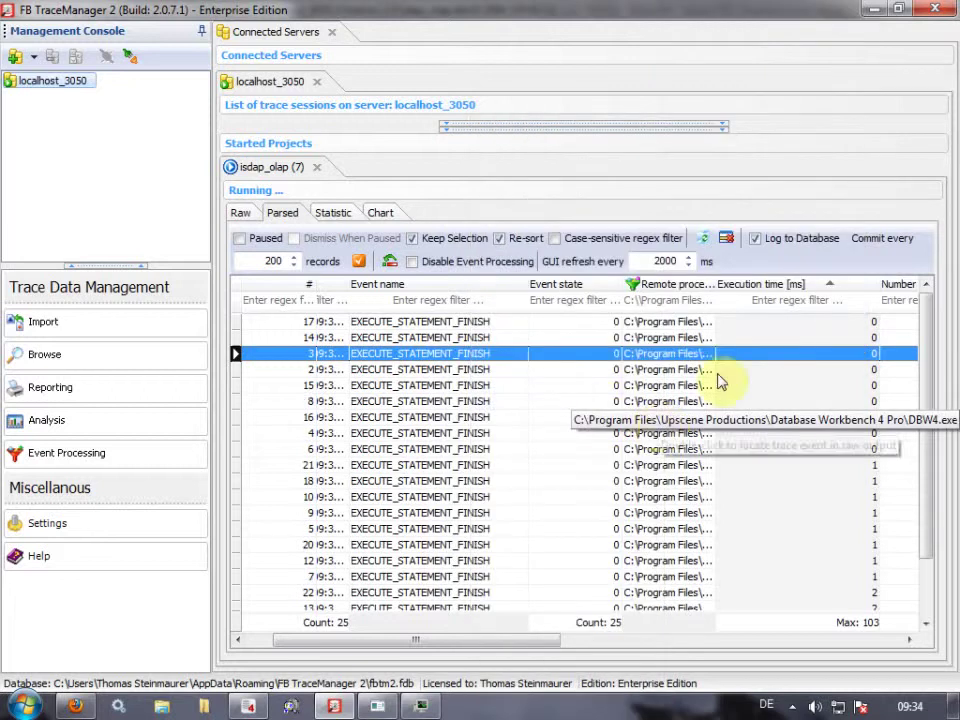
right_click(858, 625)
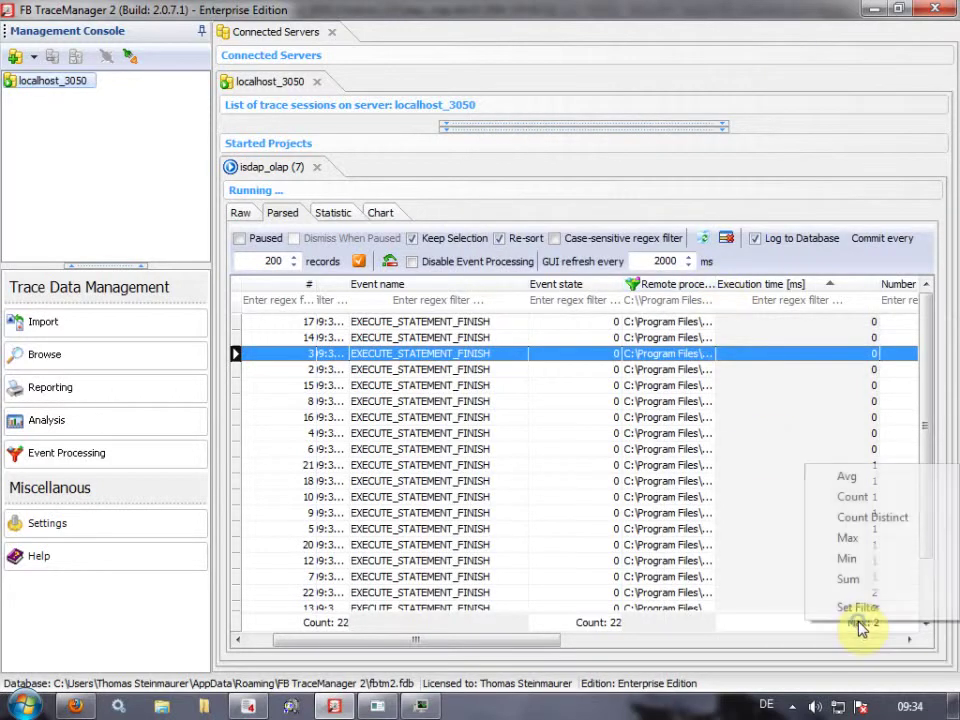
click(860, 609)
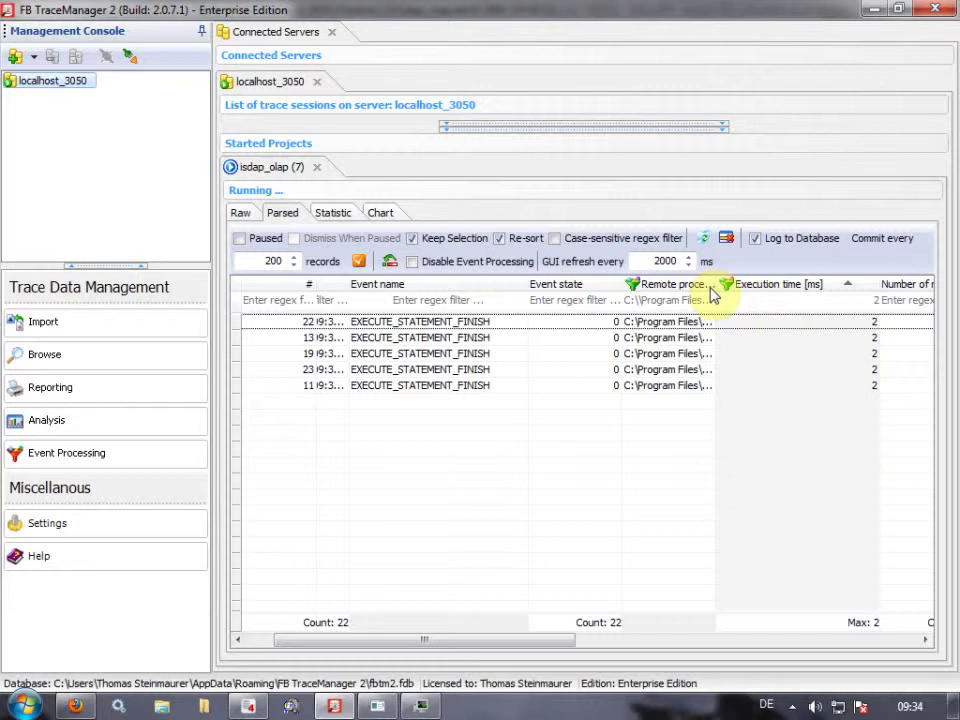
Step: Widen the Remote process name column to show the full path and examine the filtered statements' SQL, execution plan and statistics columns
drag(716, 284, 817, 283)
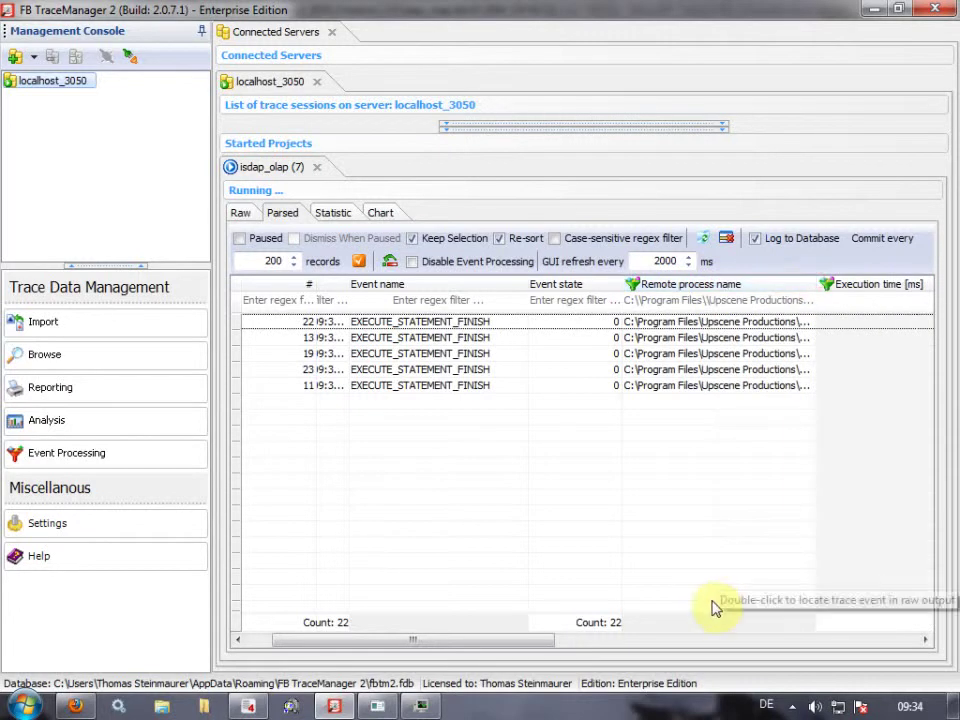
drag(493, 641, 605, 628)
drag(545, 284, 706, 283)
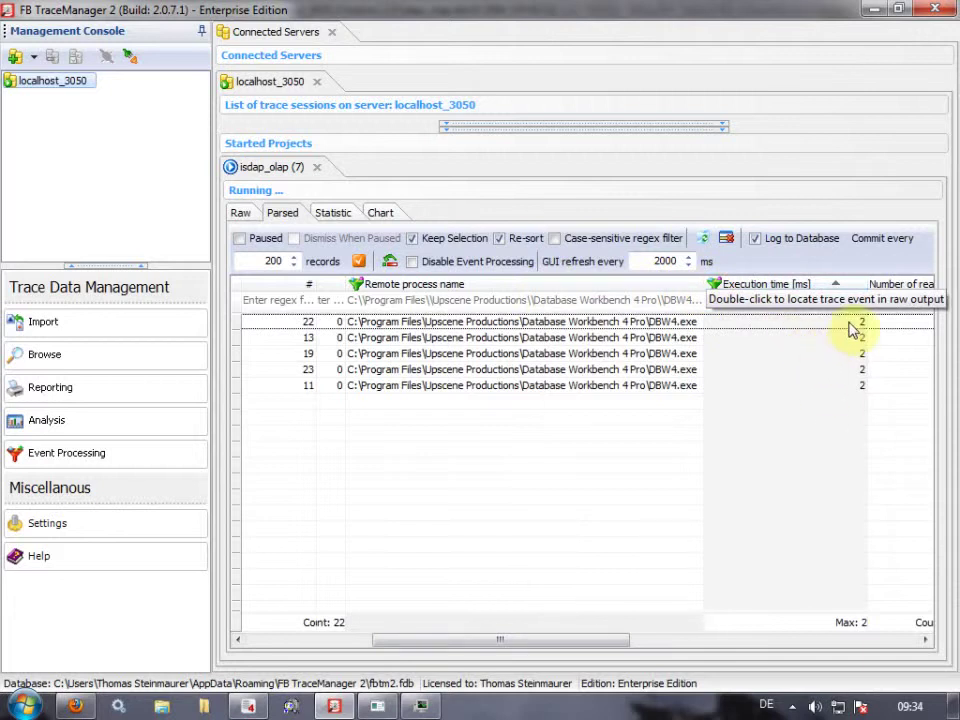
drag(604, 640, 820, 632)
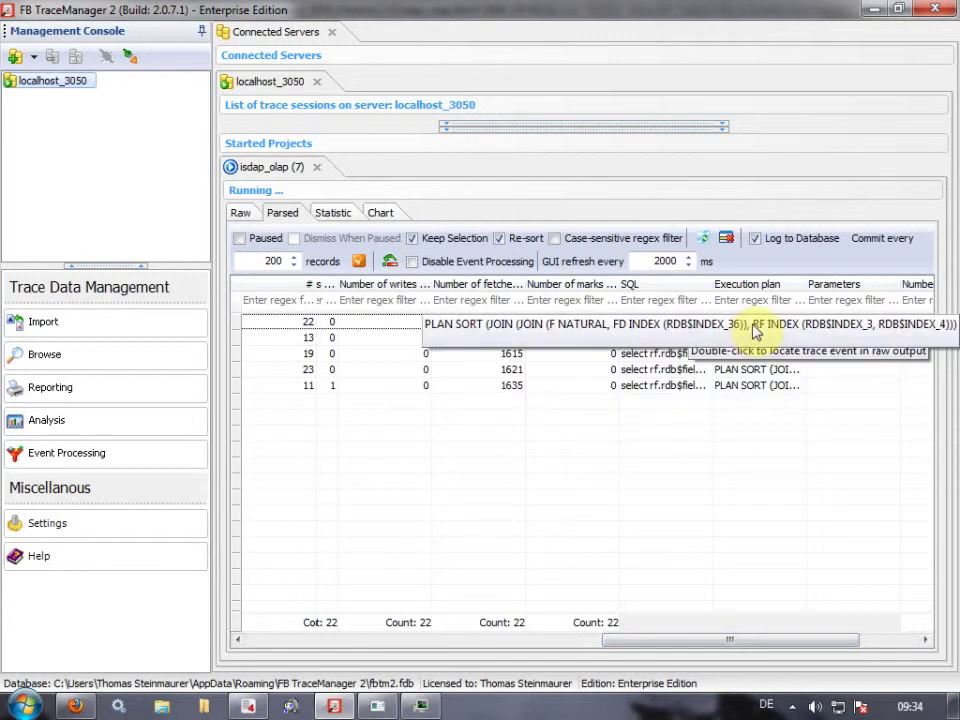
drag(760, 645, 851, 643)
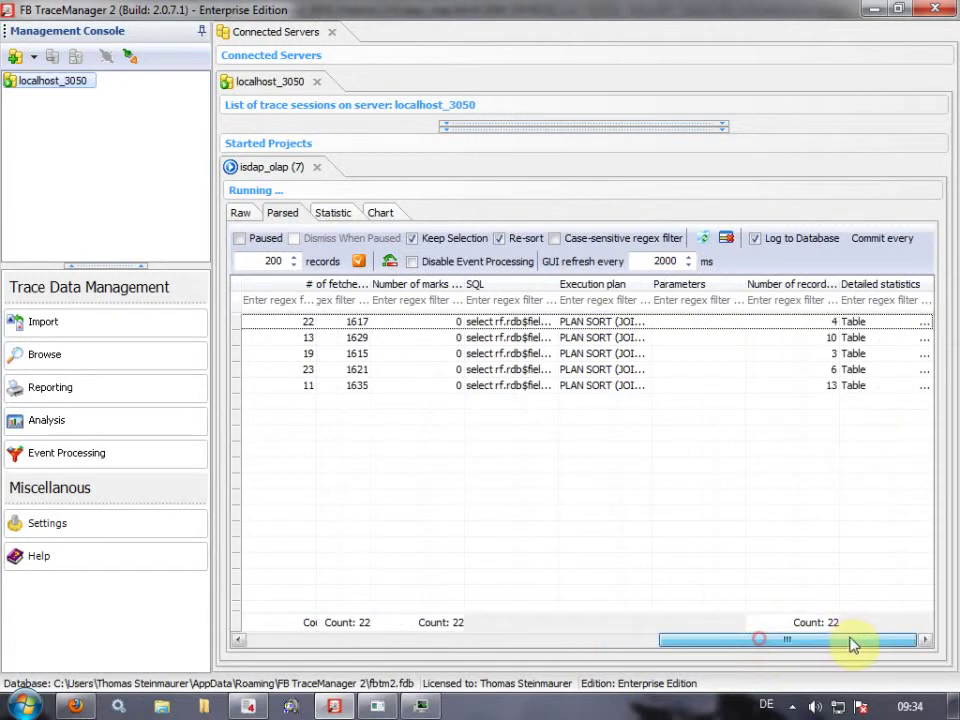
mouse_move(870, 330)
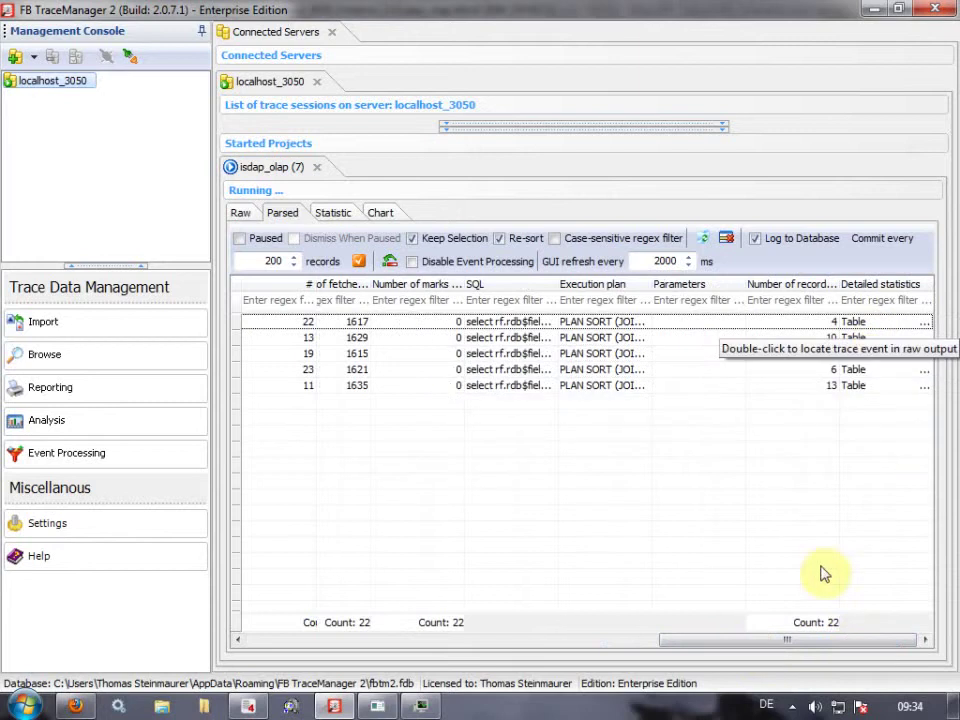
drag(829, 643, 505, 663)
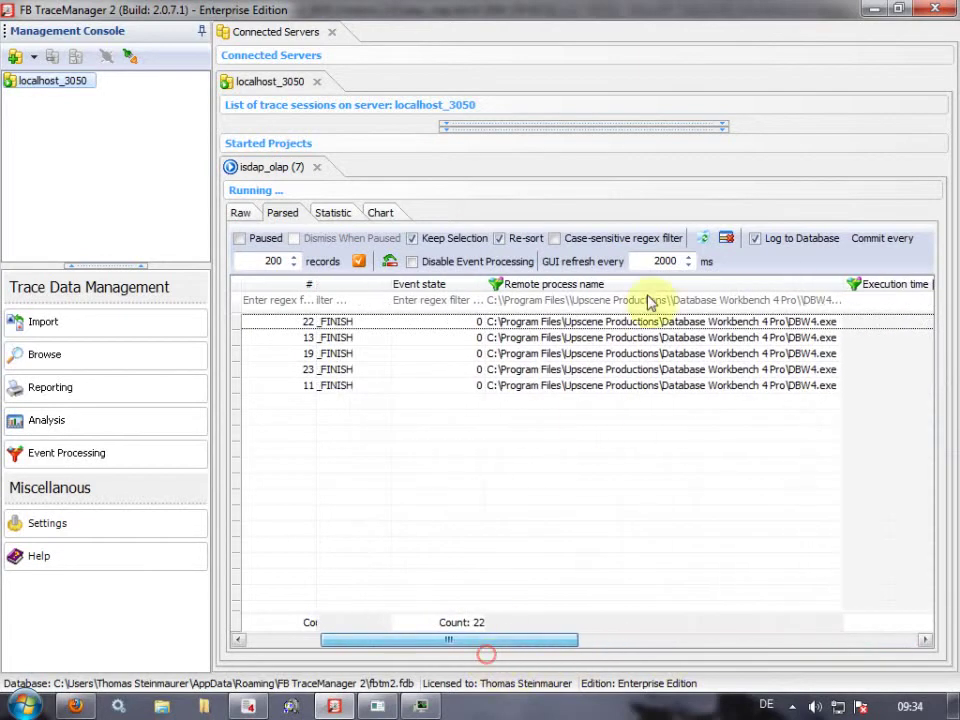
Step: Clear the regex filters and filter the trace events by the remote process name of the fsql.exe event
click(727, 239)
drag(924, 401, 924, 568)
click(623, 596)
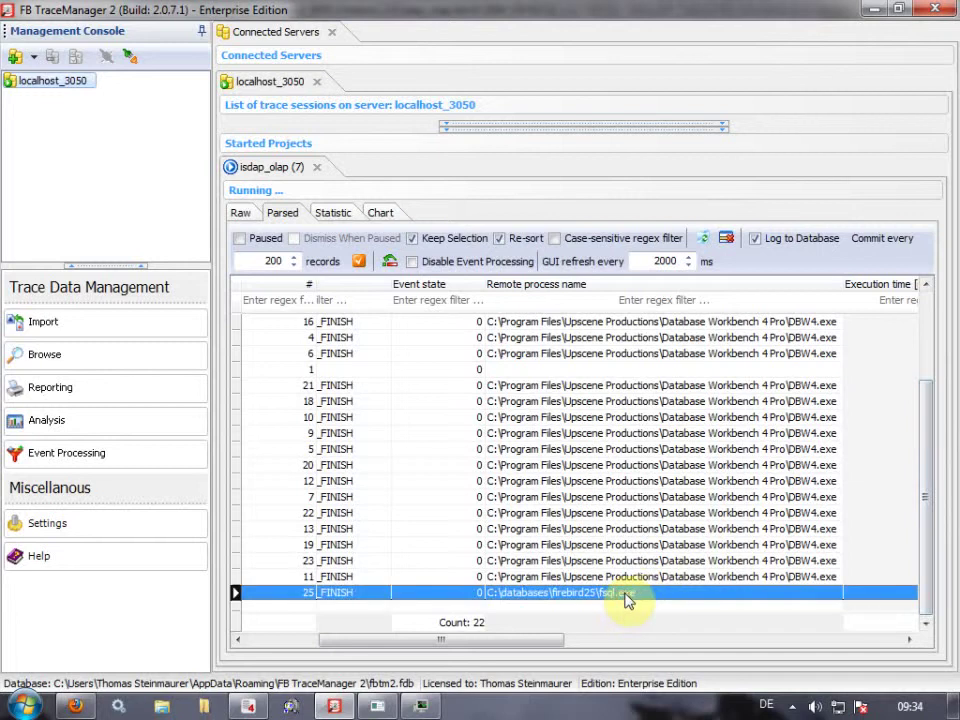
right_click(628, 598)
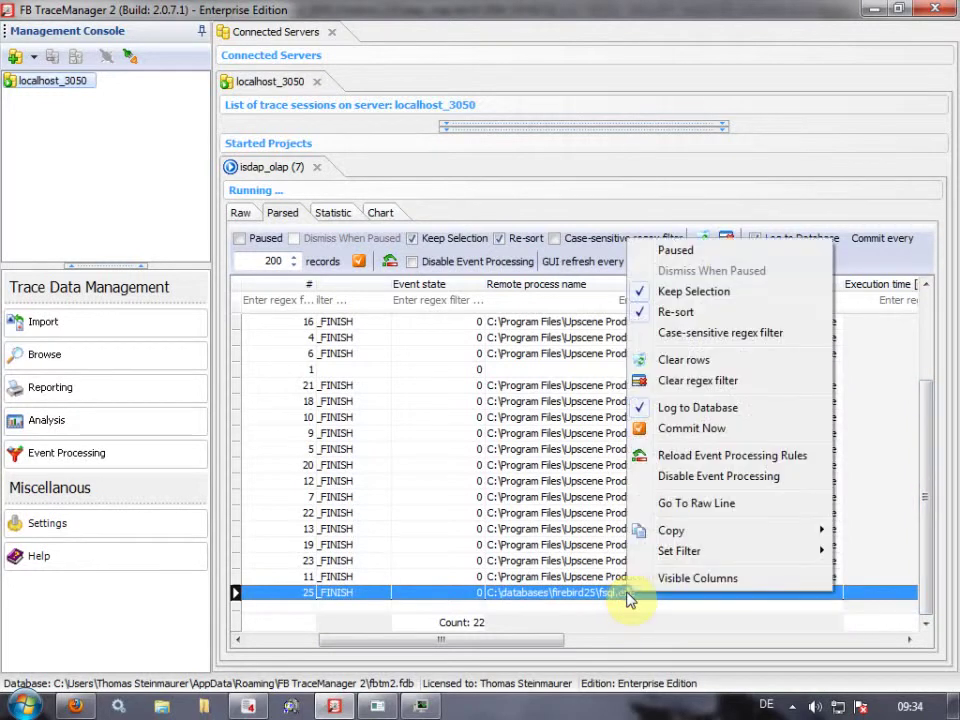
mouse_move(694, 553)
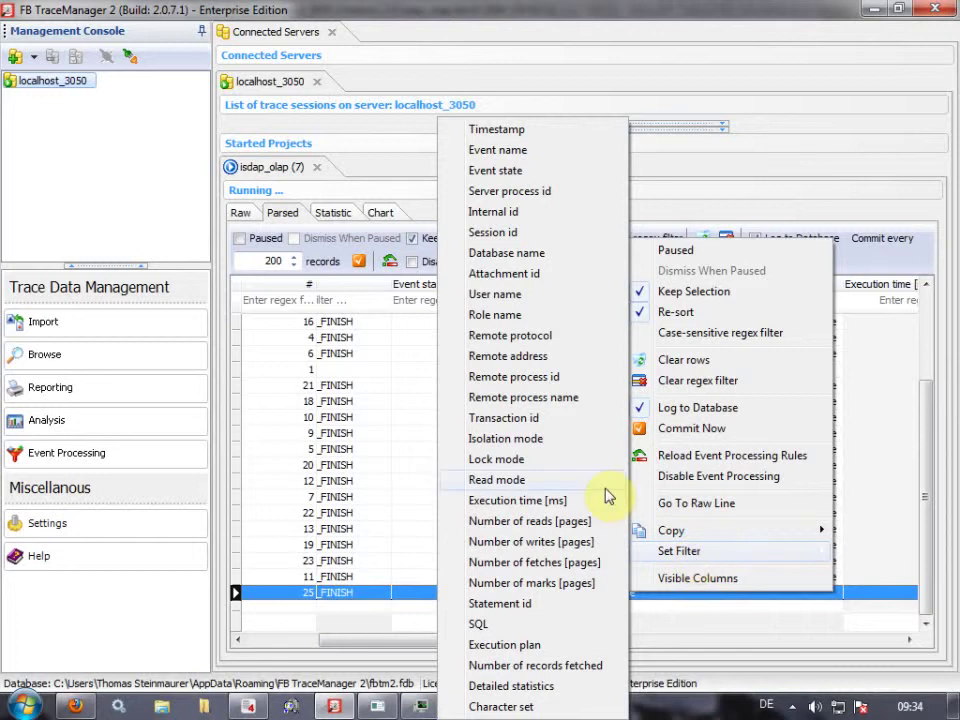
click(567, 404)
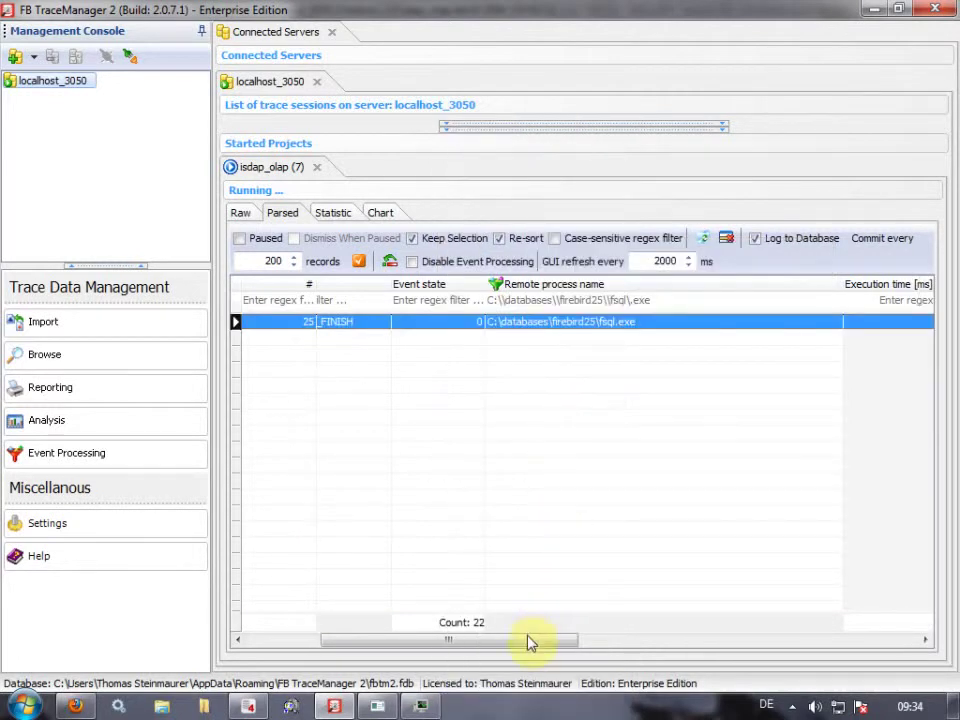
Step: Narrow the fsql.exe events further by the Execution time column's maximum
drag(531, 638, 639, 662)
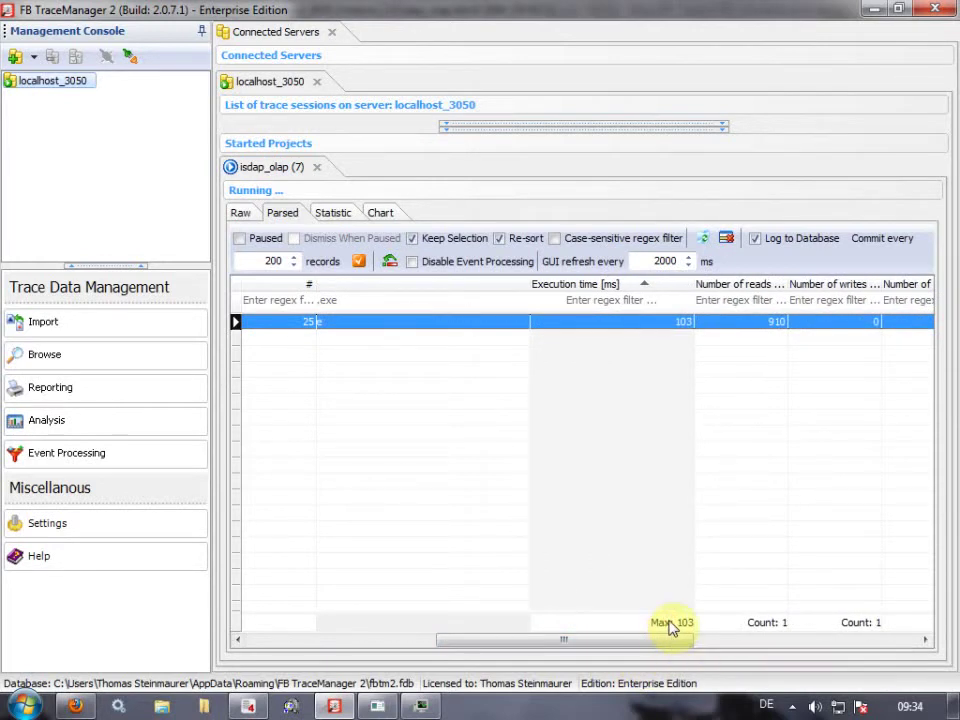
right_click(672, 626)
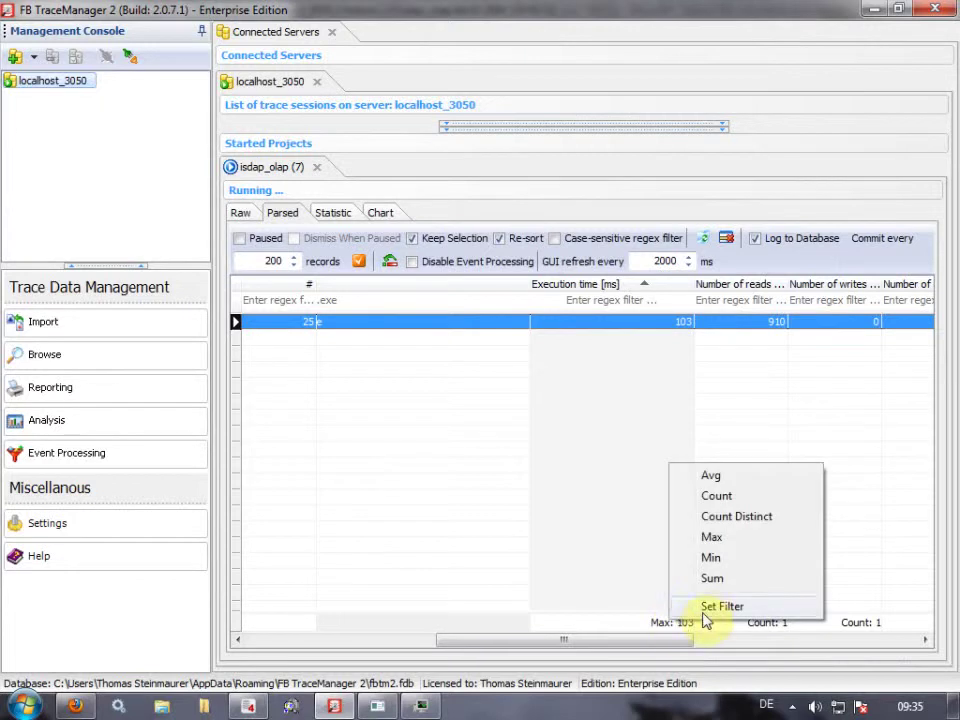
click(707, 608)
drag(654, 647, 710, 648)
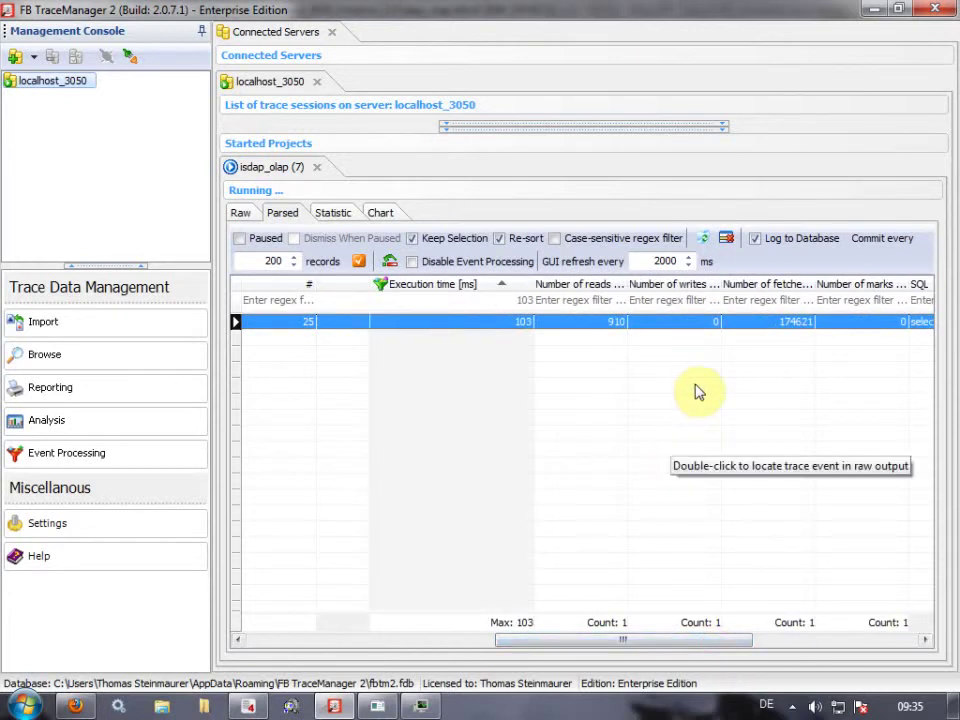
Step: Widen the Number of reads column and examine the slowest fsql statement's page counters and SQL
click(624, 287)
drag(648, 287, 652, 291)
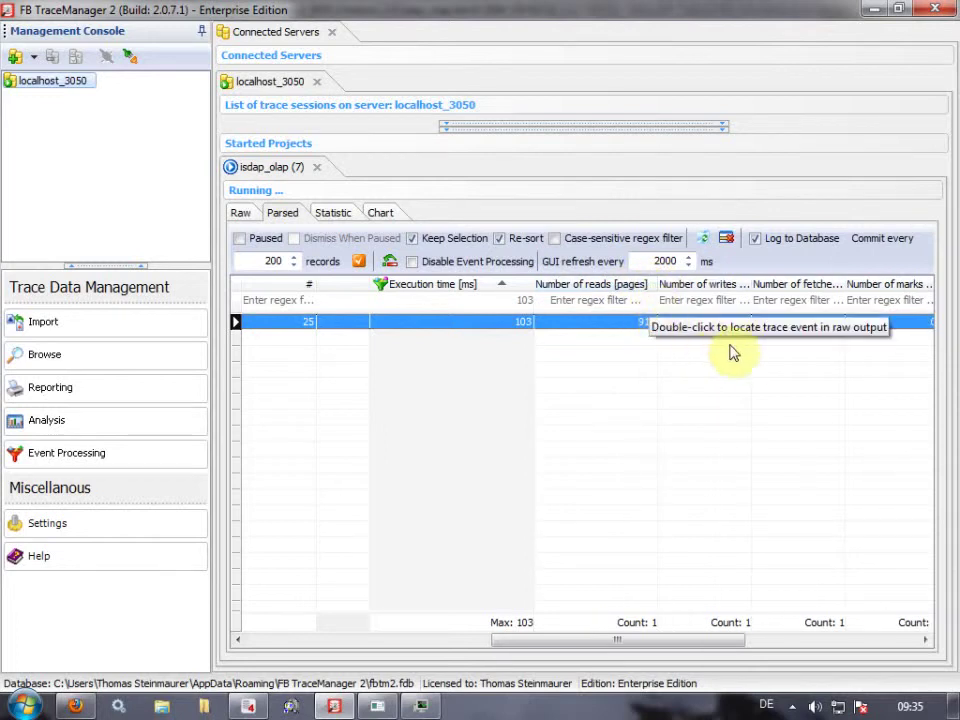
drag(703, 645, 752, 643)
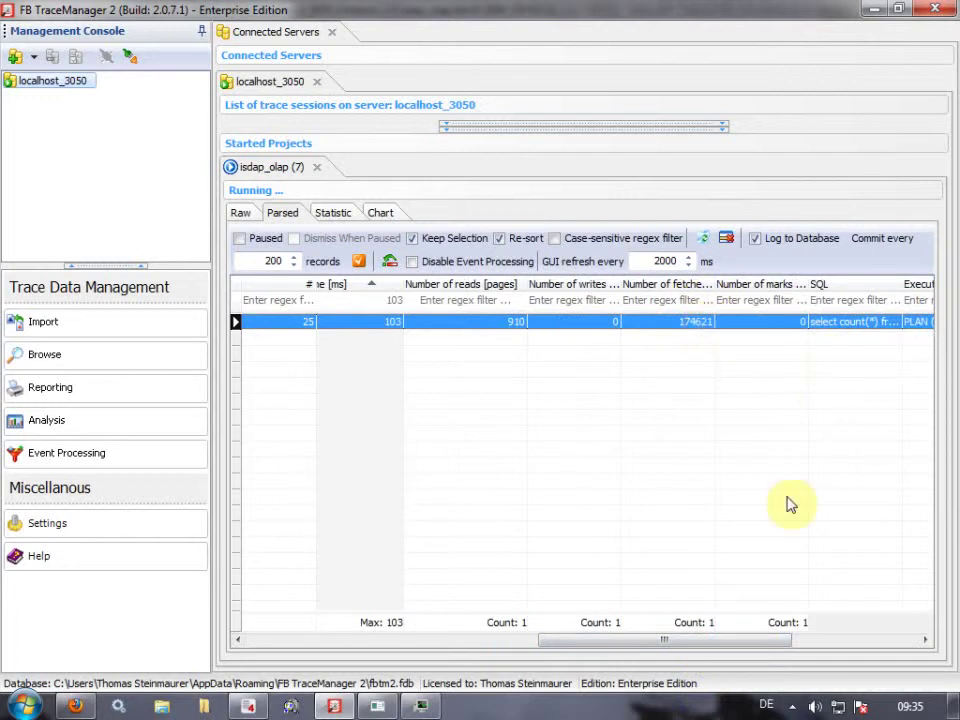
Step: Turn off Keep Selection and clear all regex filters from the parsed trace events
drag(703, 651, 407, 656)
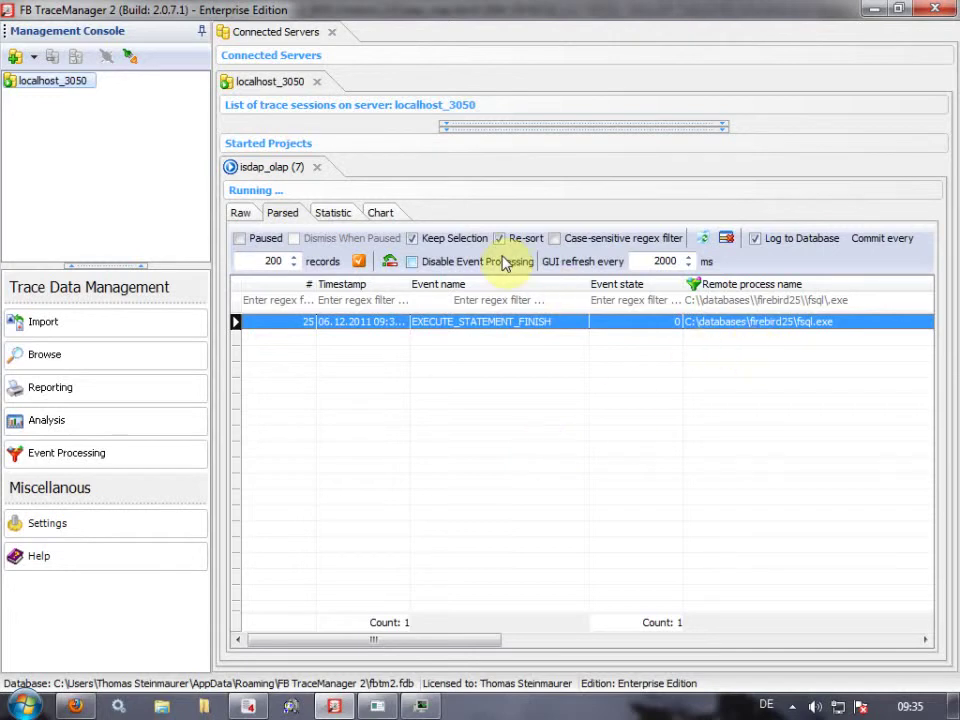
click(442, 240)
click(724, 239)
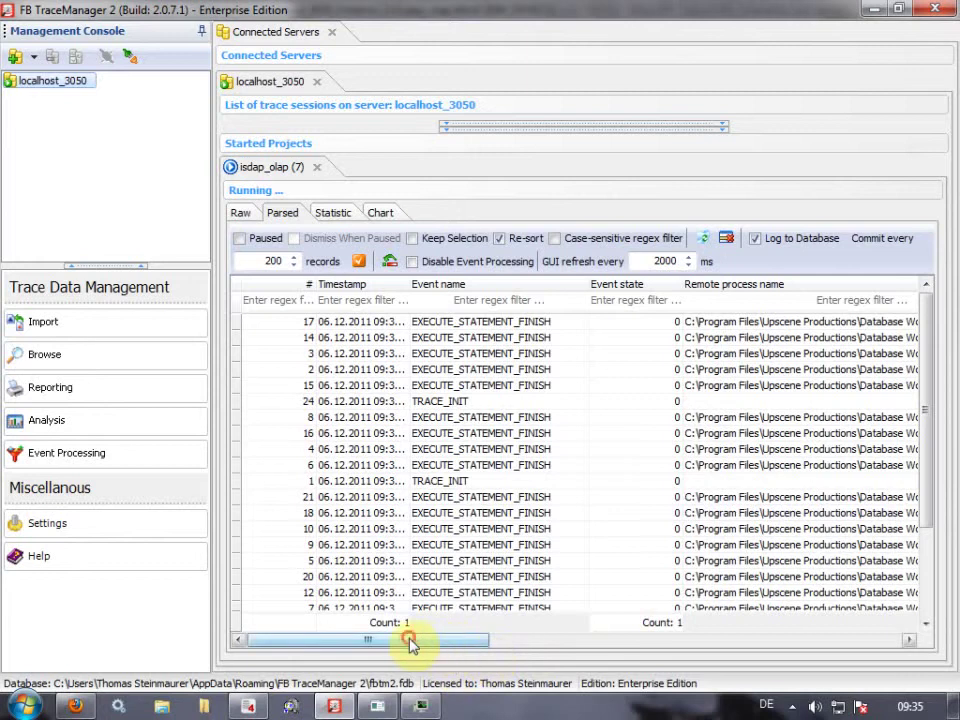
Step: Open Event Processing to manage the event rules
click(70, 452)
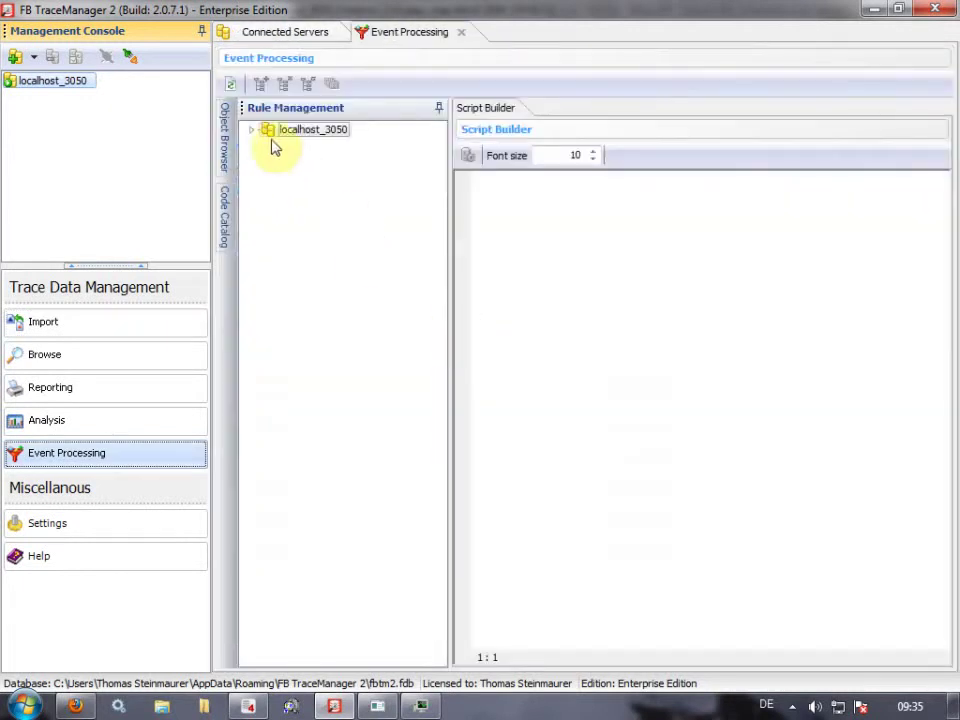
Step: Under localhost_3050's isdap_olap rules, activate the rule "Cell Coloring - Execution Time >= 50"
click(251, 130)
click(269, 146)
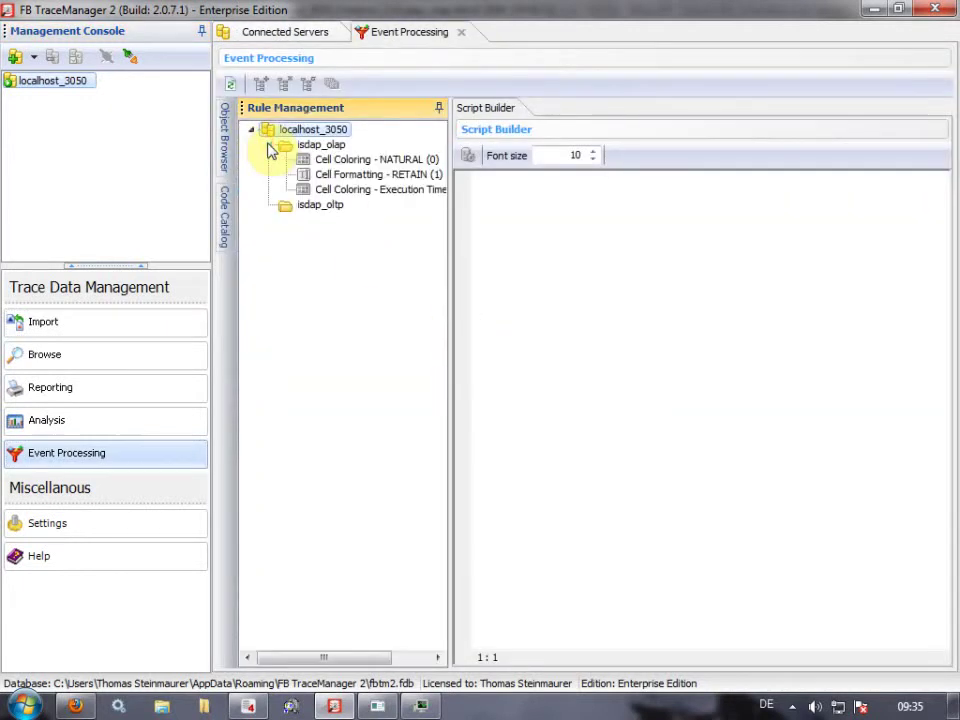
click(357, 193)
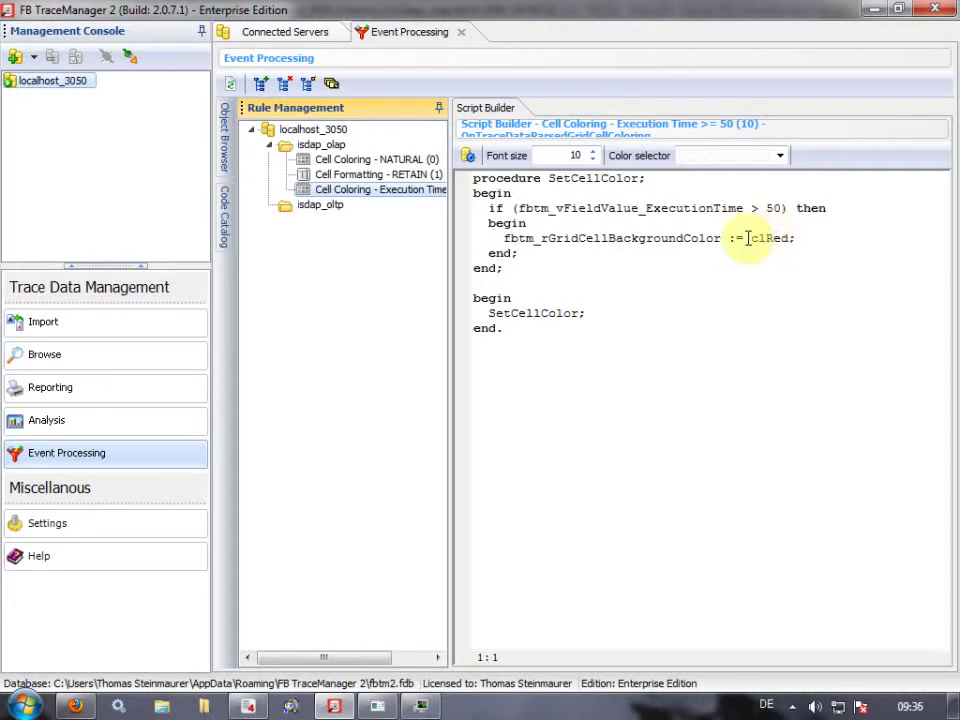
right_click(382, 190)
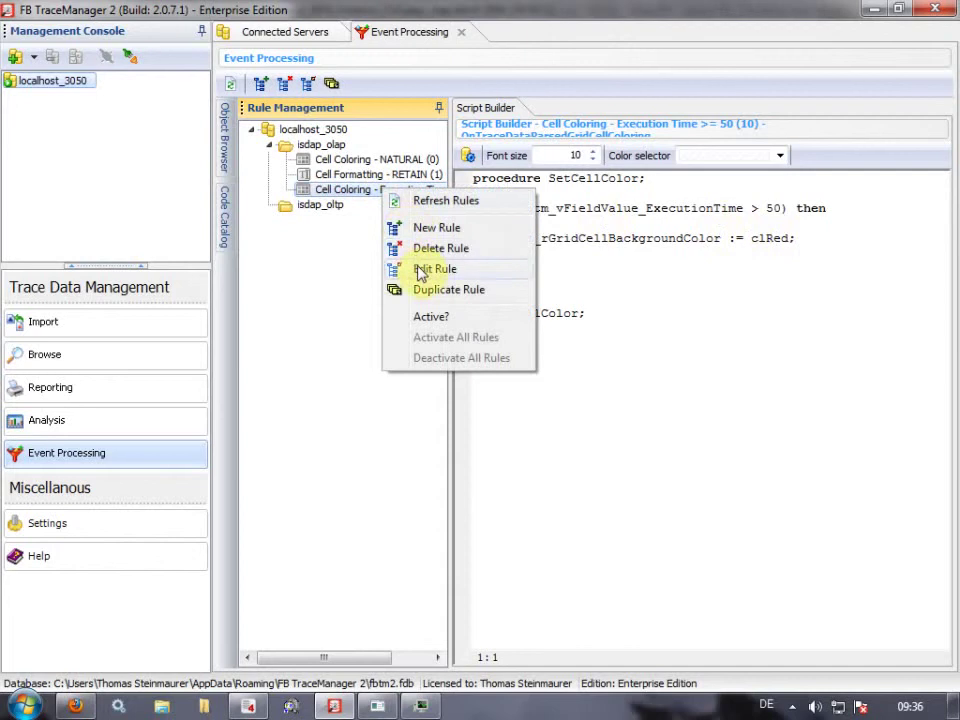
click(420, 316)
Step: Return to the parsed isdap_olap trace, switch to the fsql console and rerun "select count(*) from dim_time;" several times
click(283, 33)
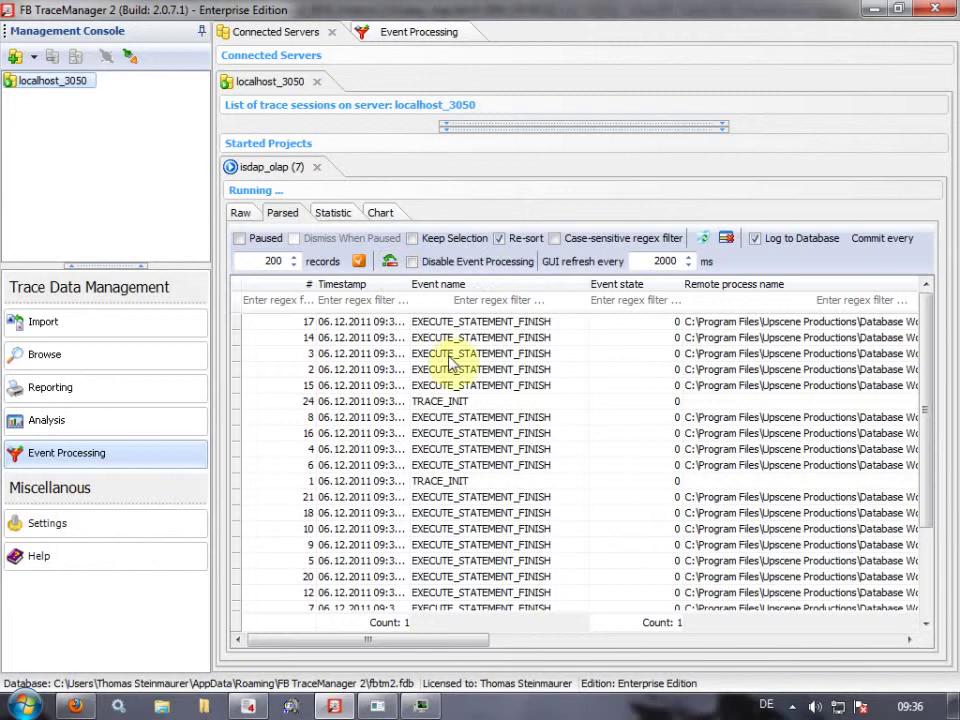
click(381, 710)
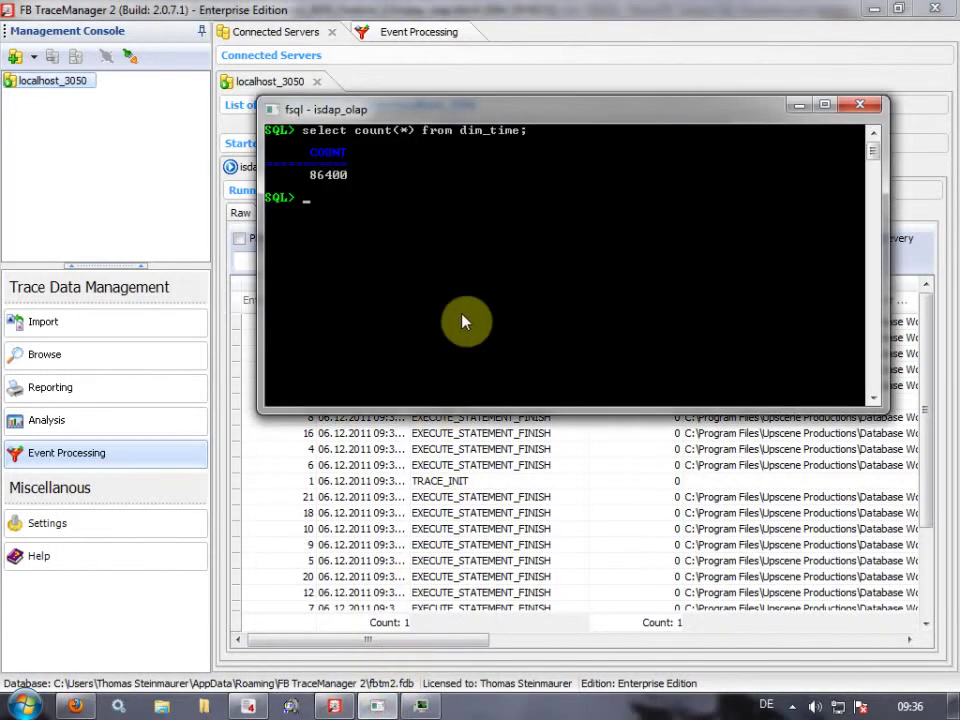
key(Up)
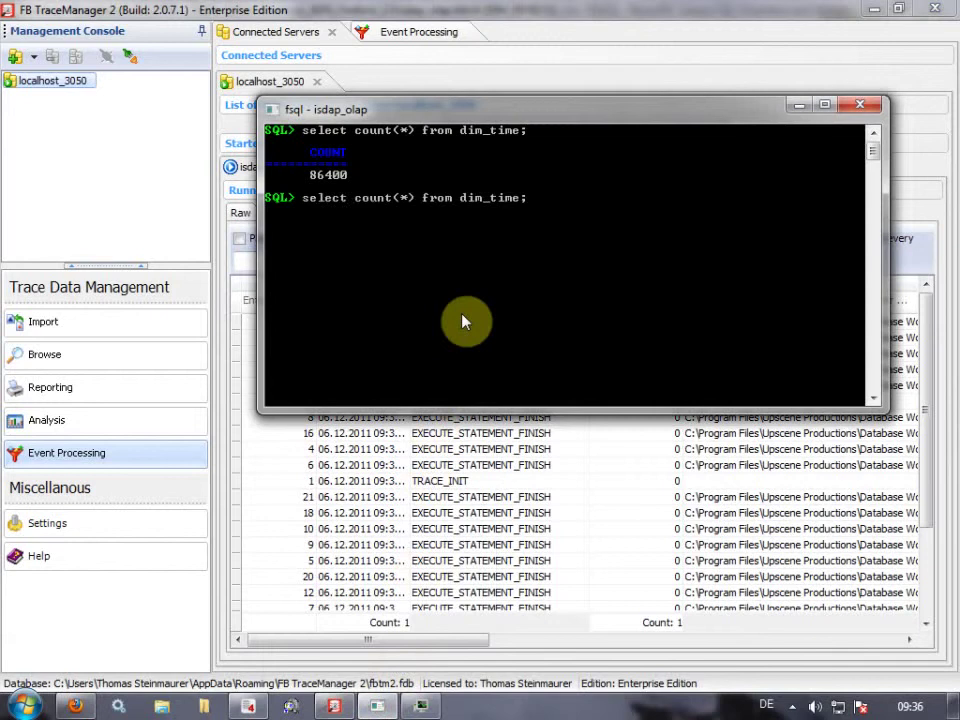
key(Return)
key(Up)
key(Return)
key(Up)
key(Return)
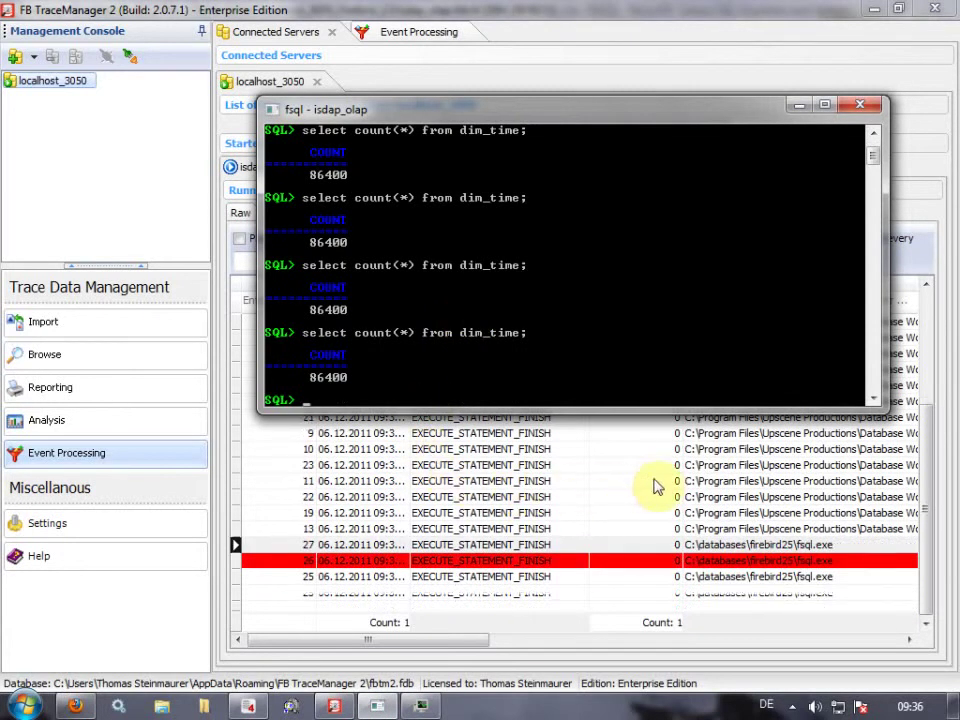
Step: Return to FB TraceManager and examine the process names, execution times and page counters of the newly traced fsql.exe events
click(656, 484)
drag(450, 640, 583, 660)
drag(614, 661, 639, 668)
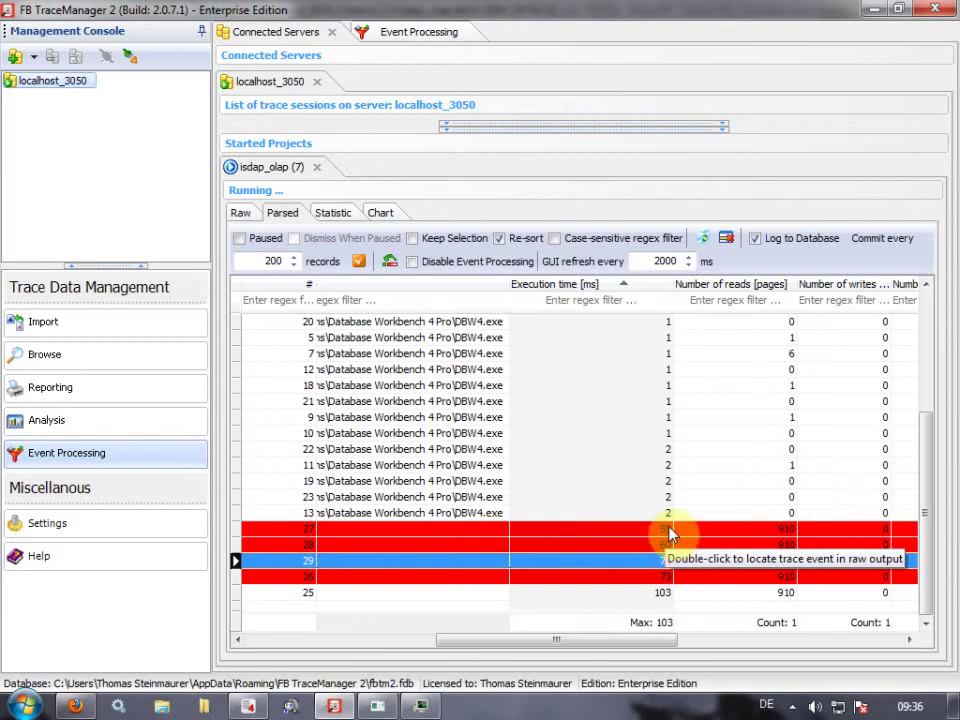
drag(650, 645, 432, 652)
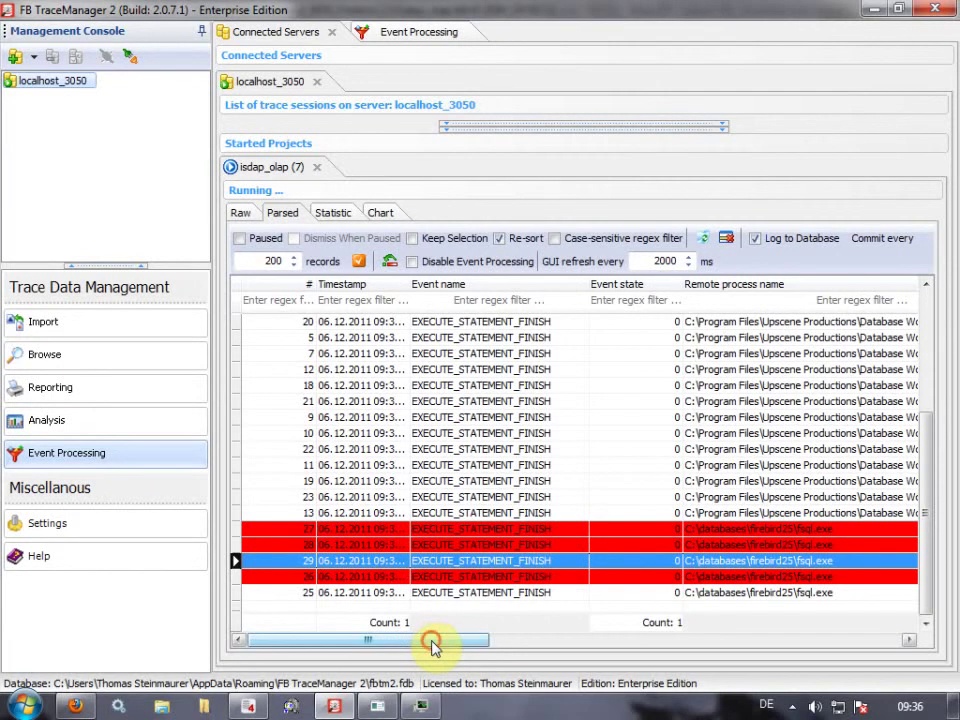
drag(433, 645, 641, 648)
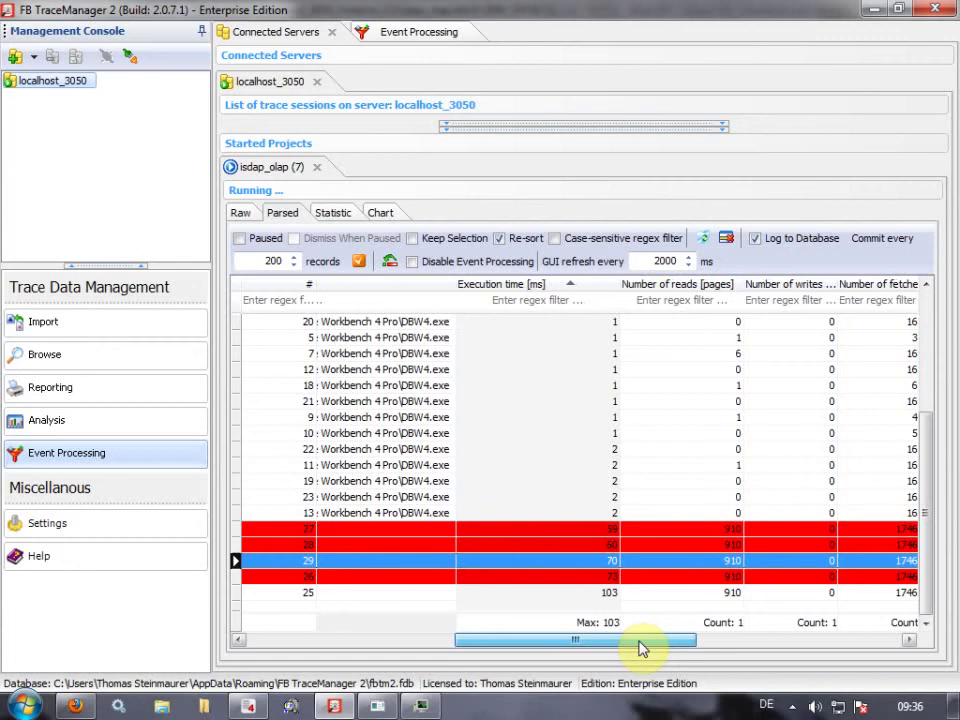